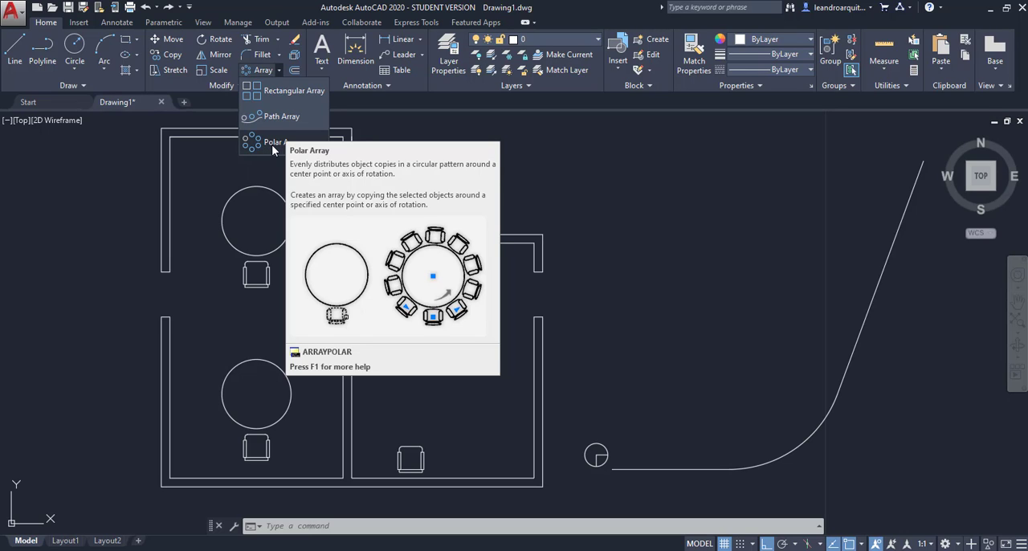
Step: Create a polar array of the chair below the lower round table, using the table's center as the array center
click(273, 149)
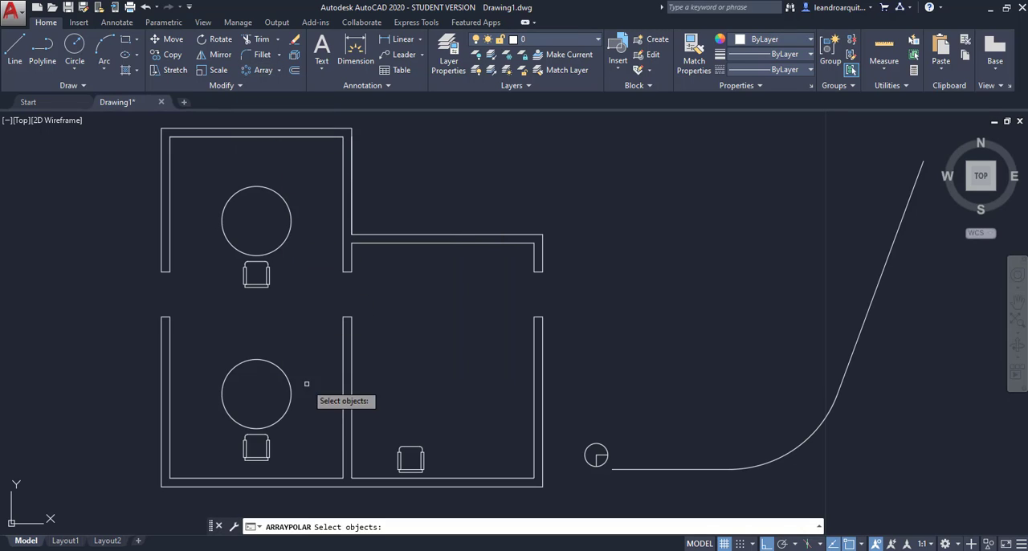
click(270, 444)
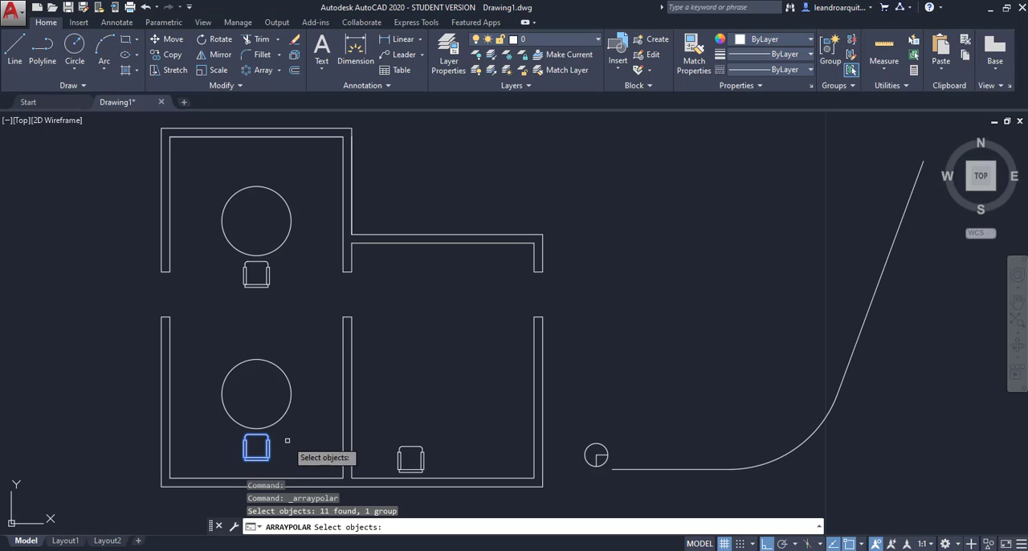
key(Return)
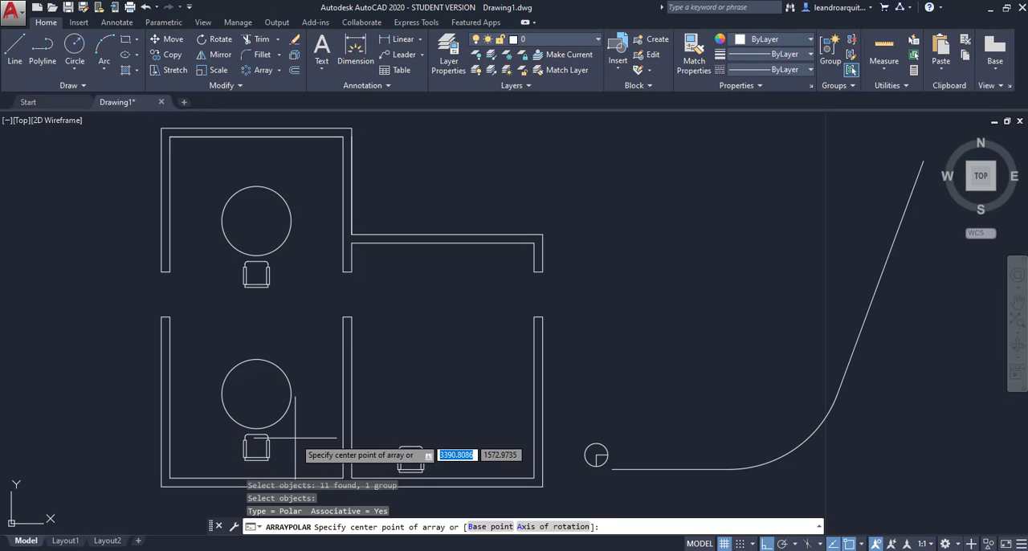
click(256, 394)
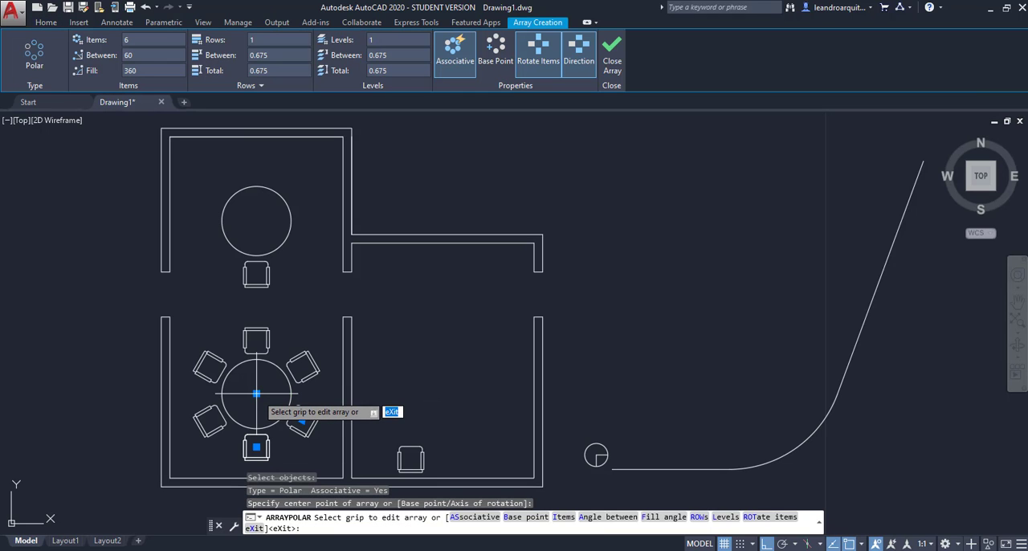
Step: Set the chair array to 5 items with an angle of 50 degrees between them
click(139, 40)
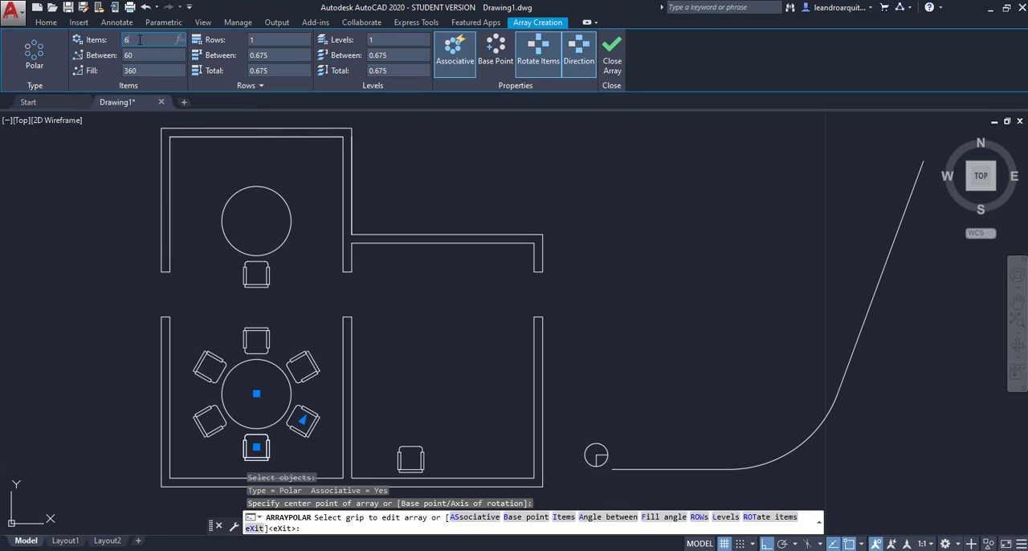
text(5)
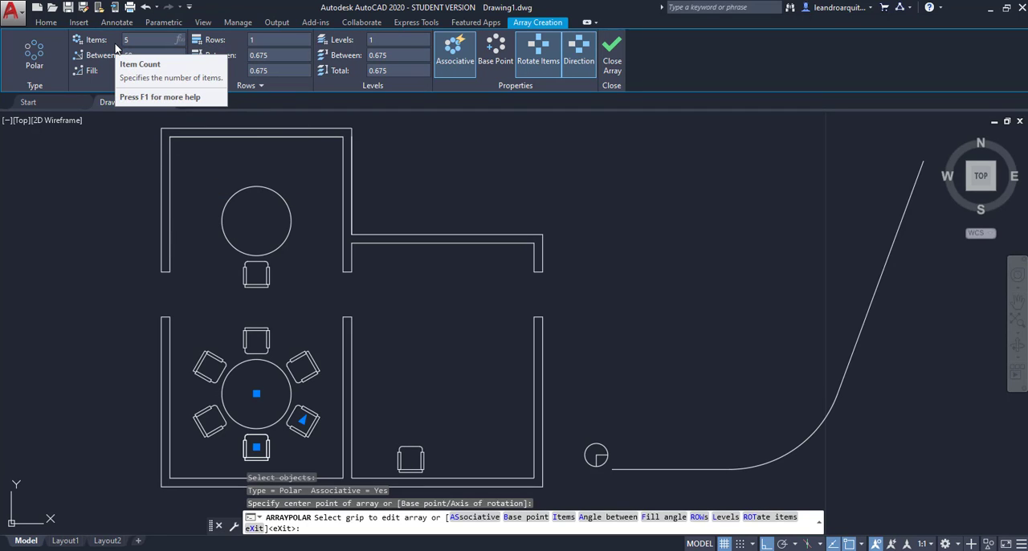
key(Return)
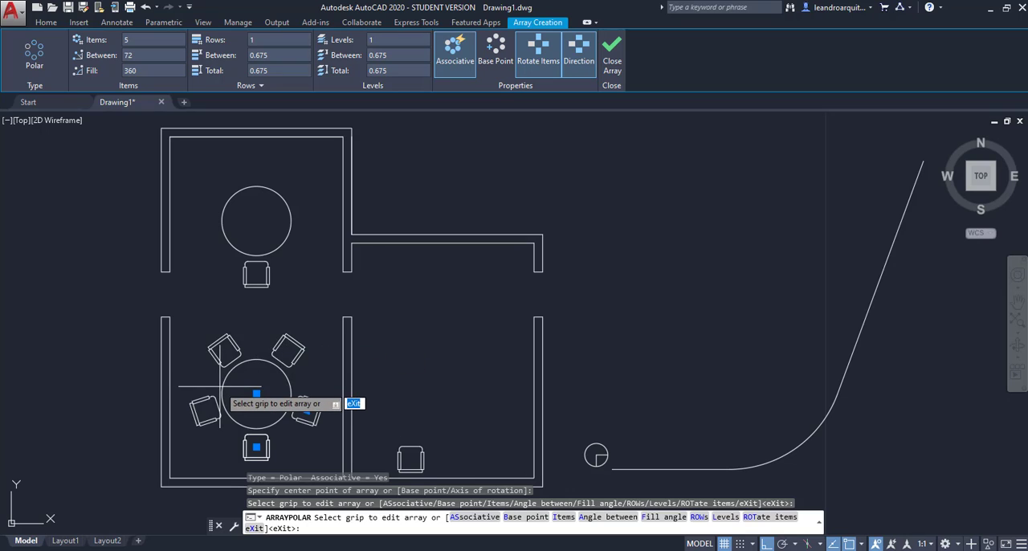
click(128, 57)
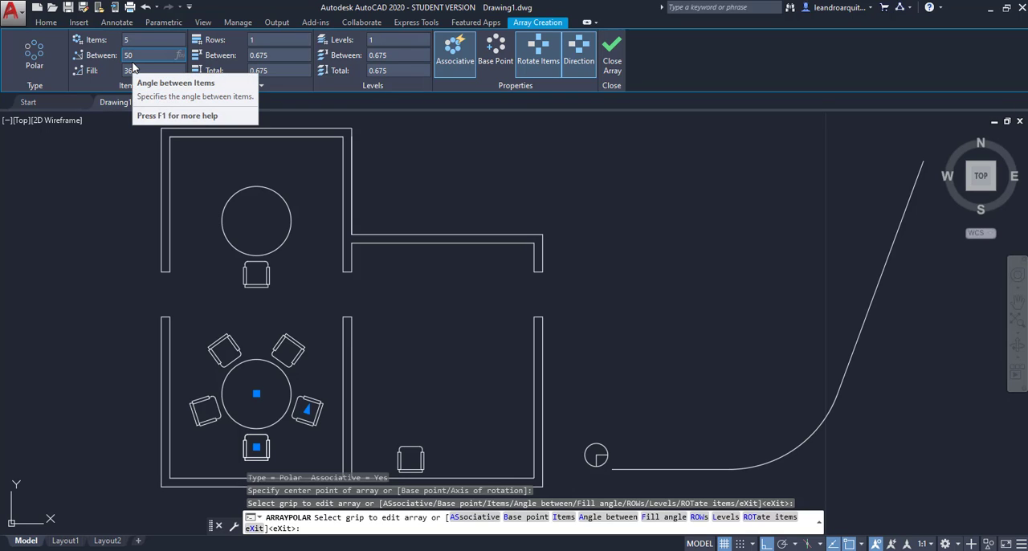
key(Return)
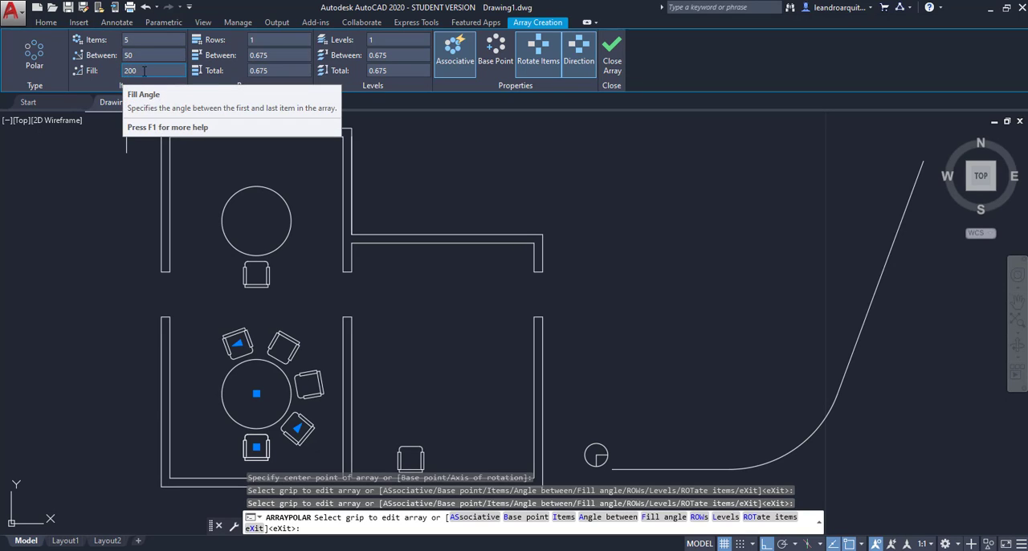
Step: Set the chair array's fill angle to 250 degrees
double_click(131, 71)
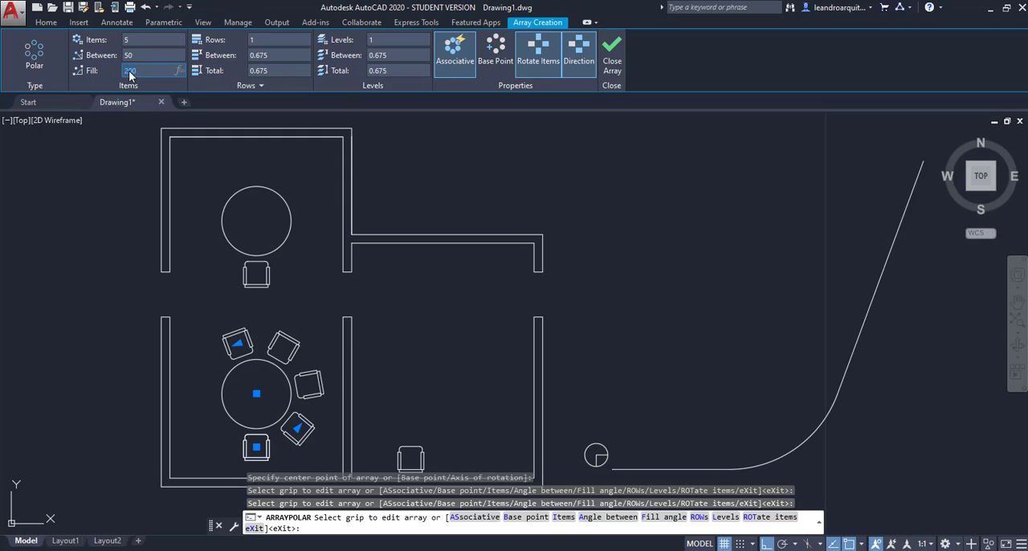
text(3)
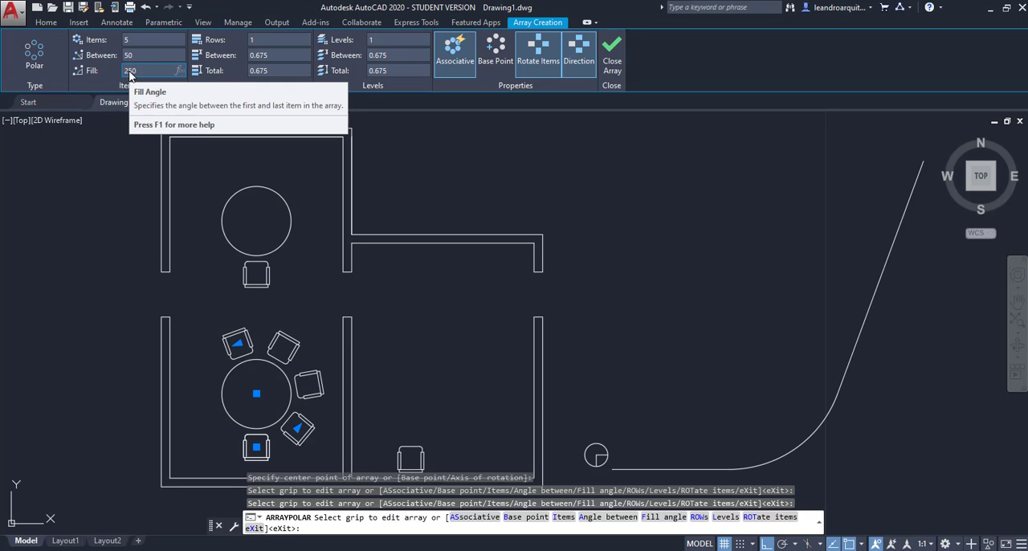
key(Return)
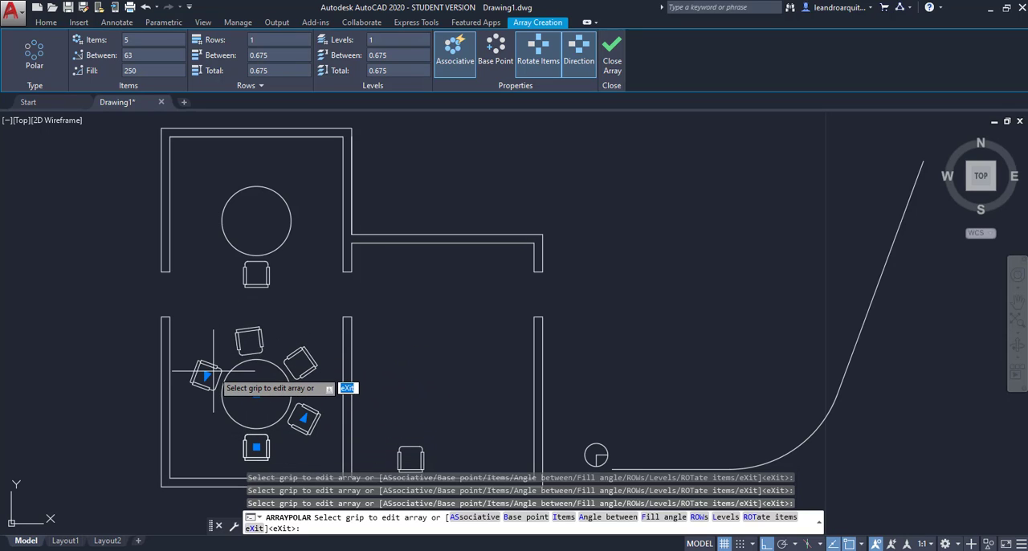
click(129, 70)
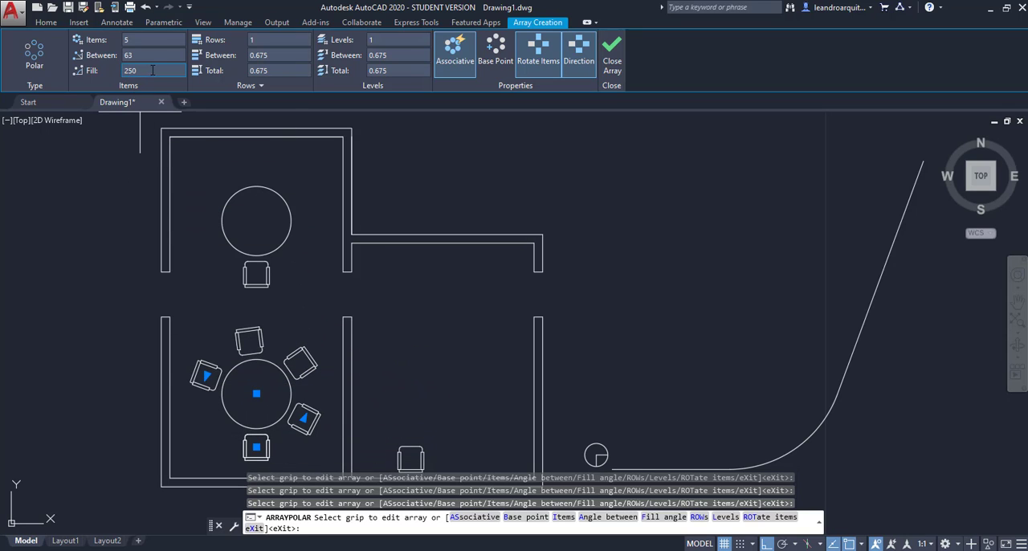
click(124, 56)
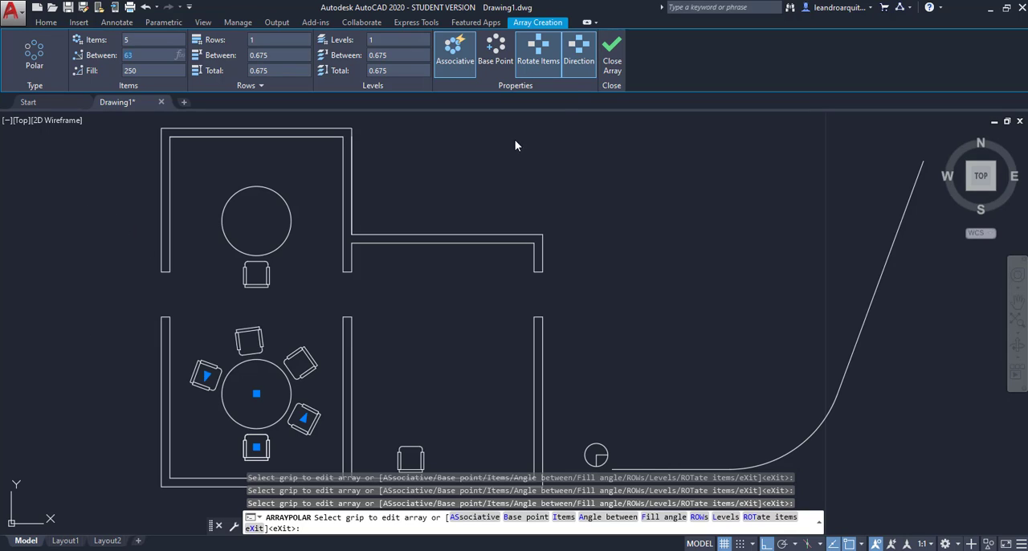
Step: Try the clockwise direction and non-rotated items on the chair array, restoring each option after trying it
click(578, 56)
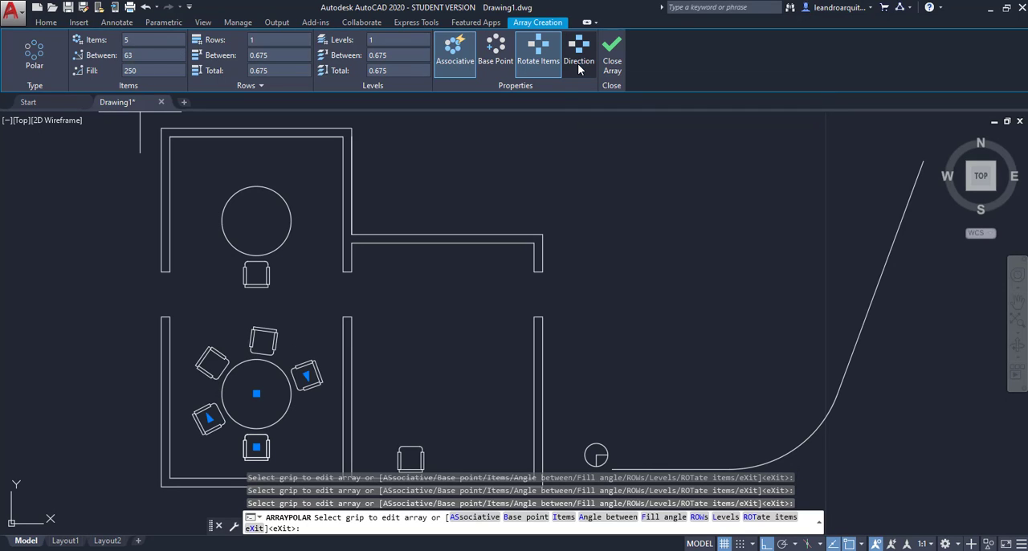
click(579, 61)
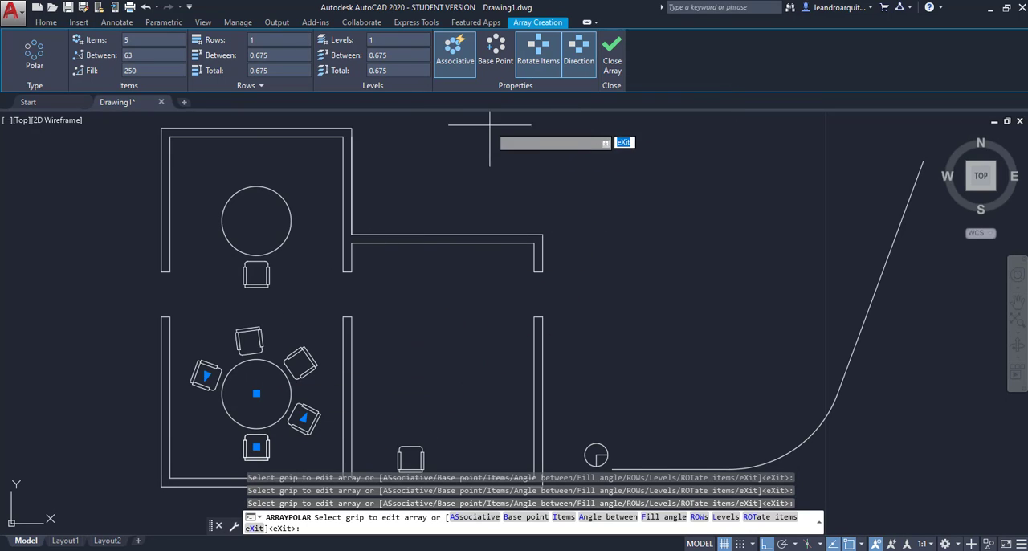
click(538, 50)
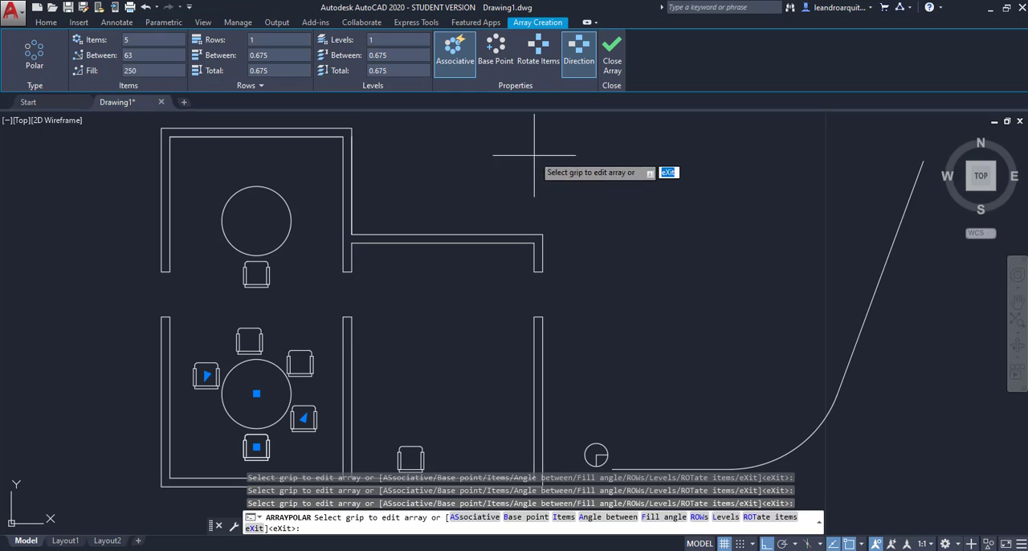
click(538, 50)
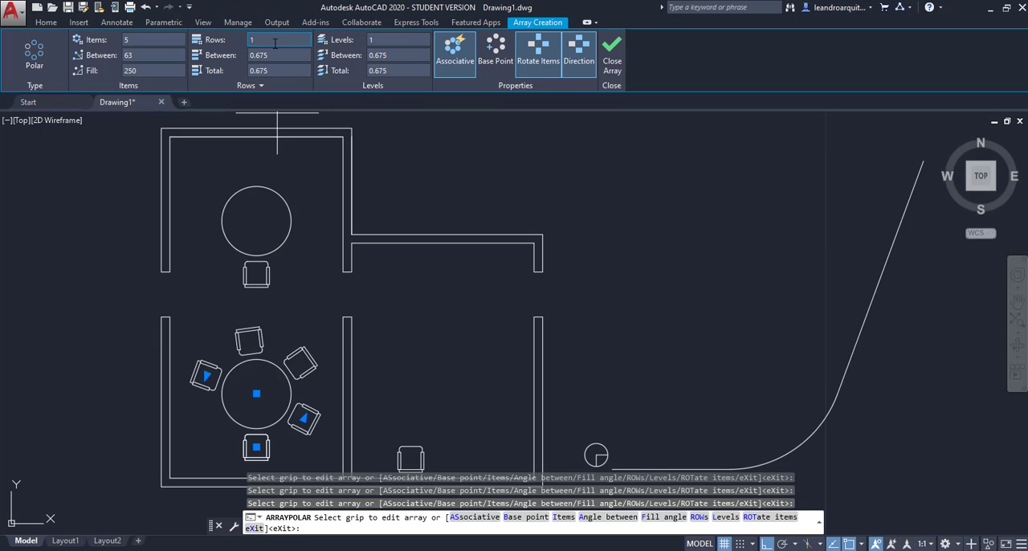
Step: Try 2 rows and 5 rows of chairs in the polar array
click(238, 42)
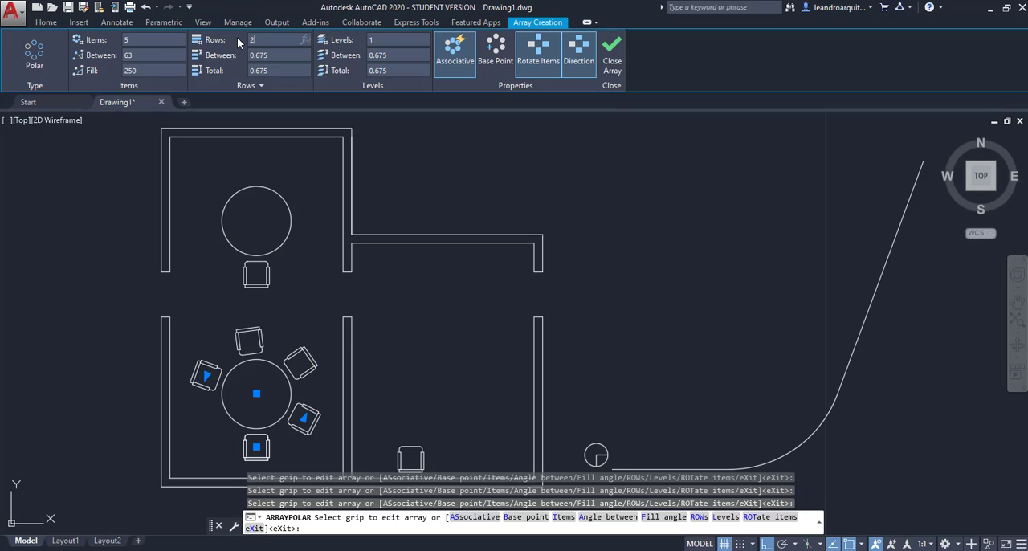
key(Return)
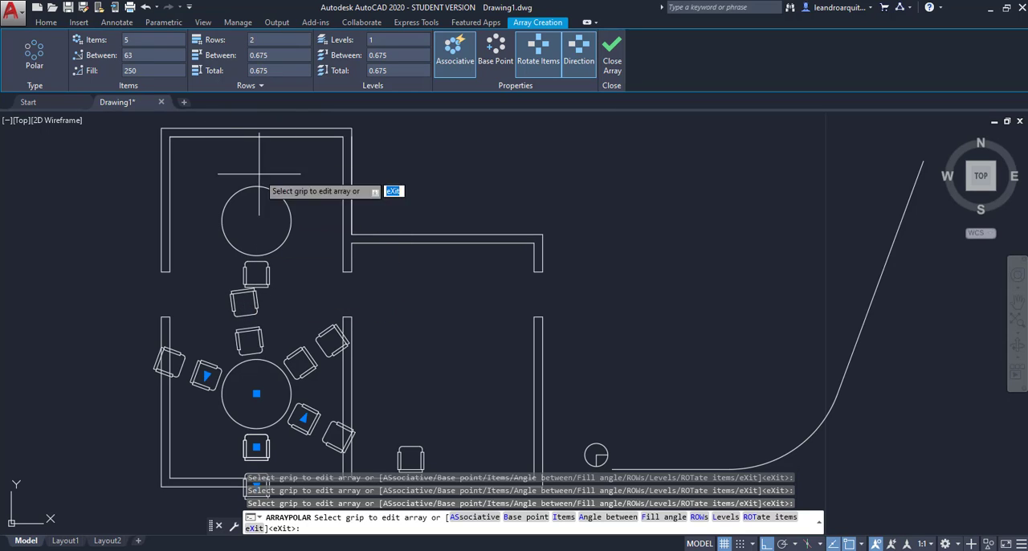
drag(257, 40, 234, 44)
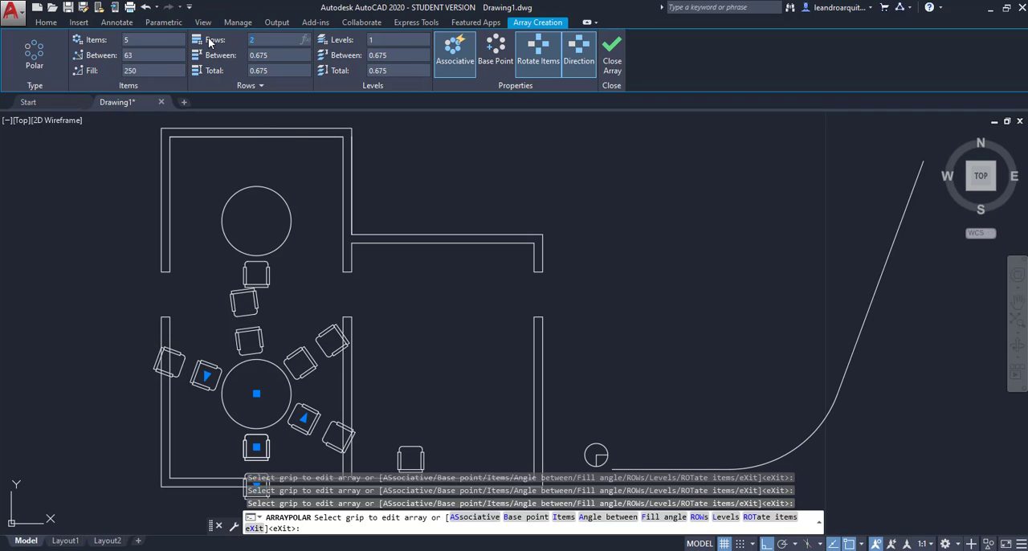
text(5)
key(Return)
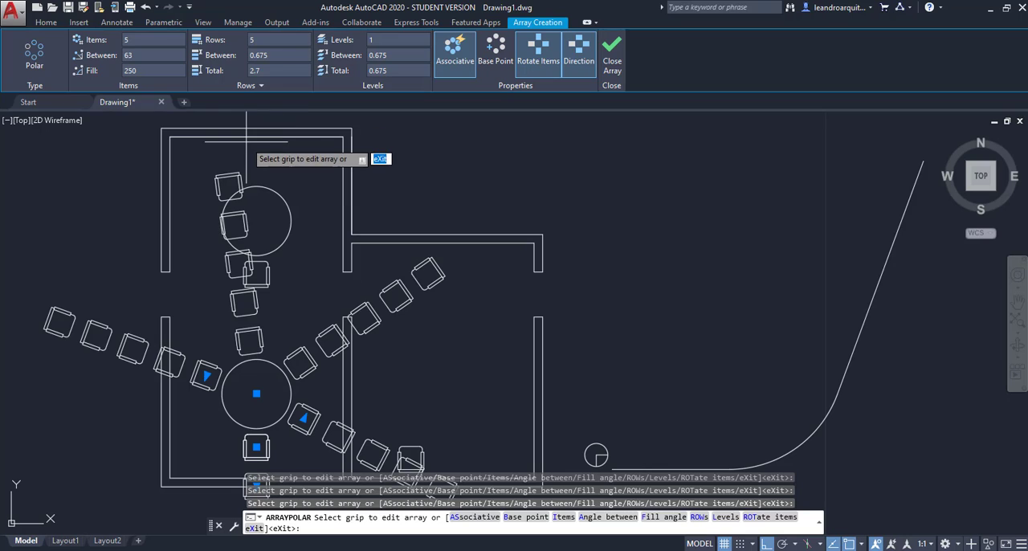
Step: Try a row spacing of 0.5 and a total row distance of 2.3 for the chair array
click(253, 56)
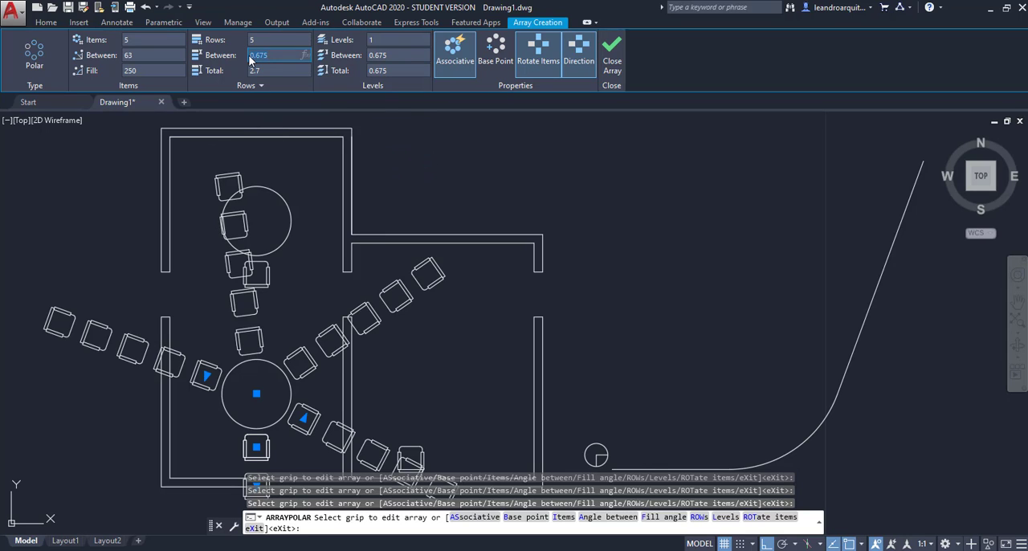
text(1)
text(0.5)
key(Return)
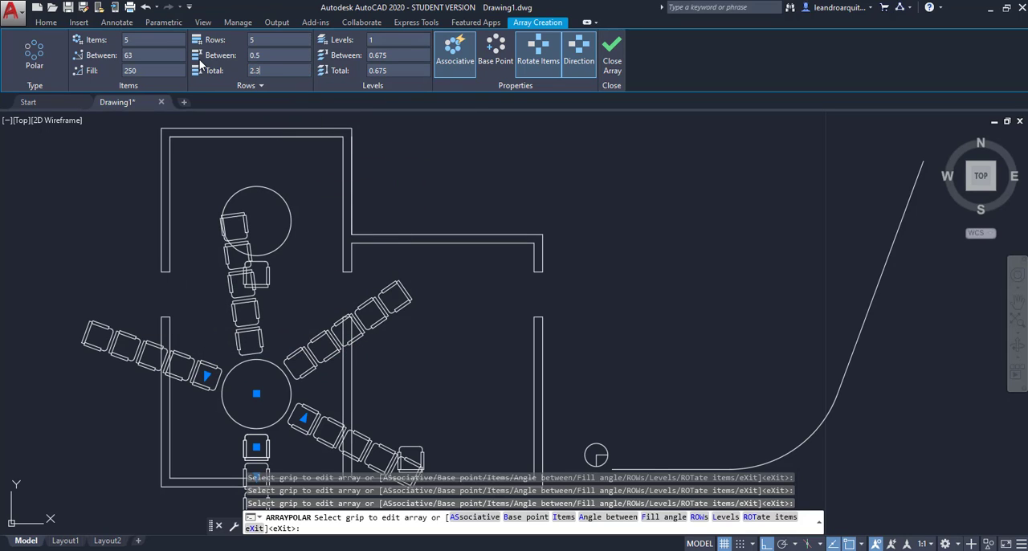
key(Return)
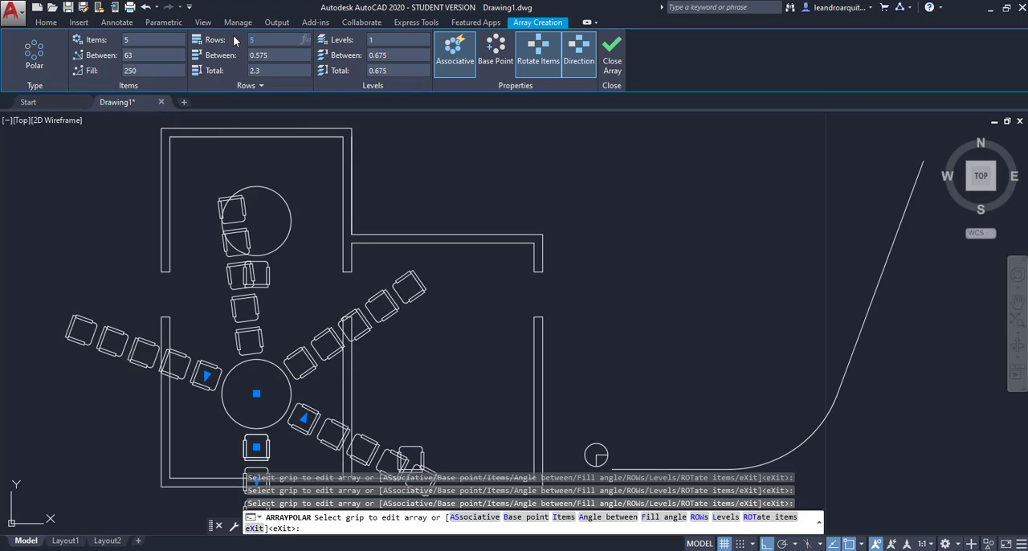
Step: Set the chair array to 1 row and finish the array
key(Return)
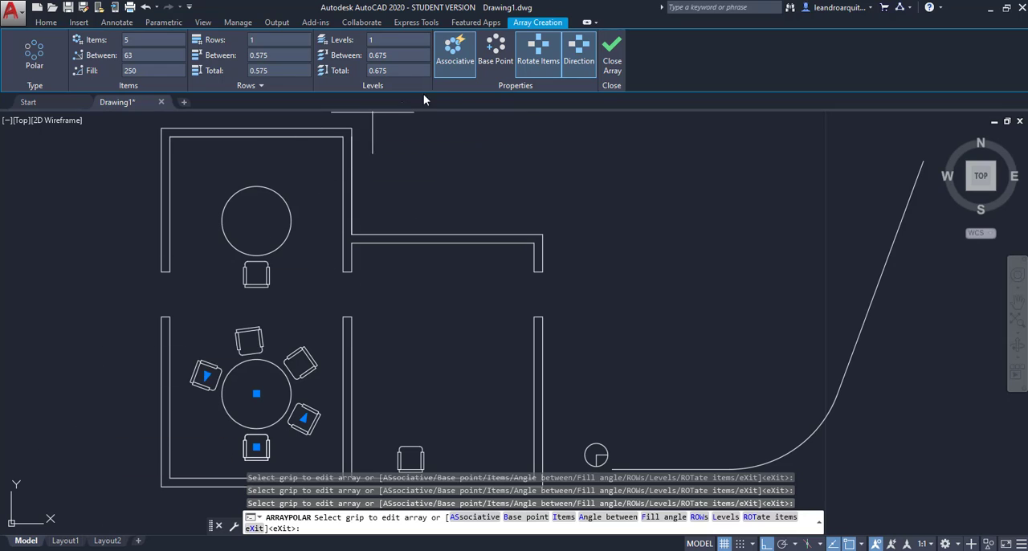
click(613, 50)
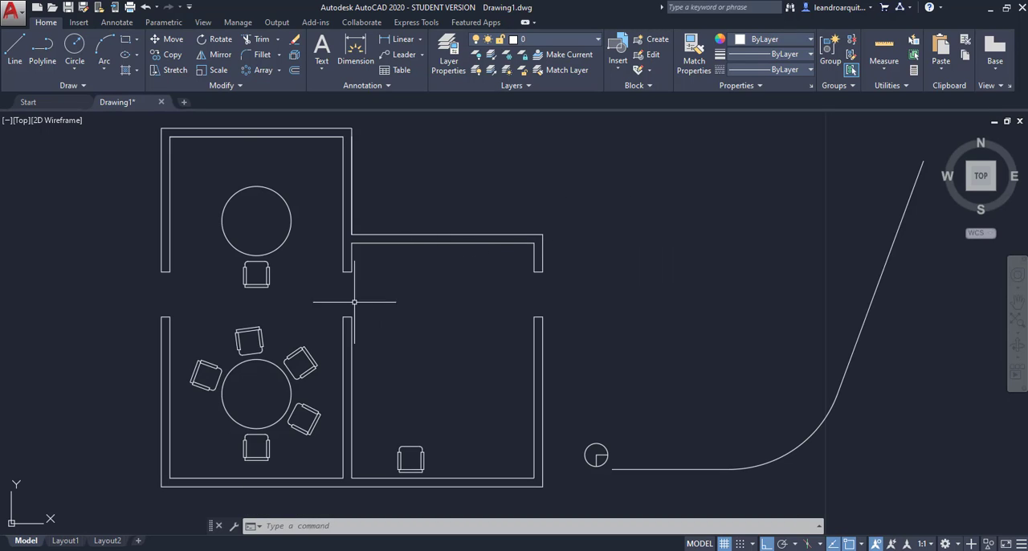
Step: Edit the chair array around the lower table to a 360-degree fill angle with 6 items
click(303, 347)
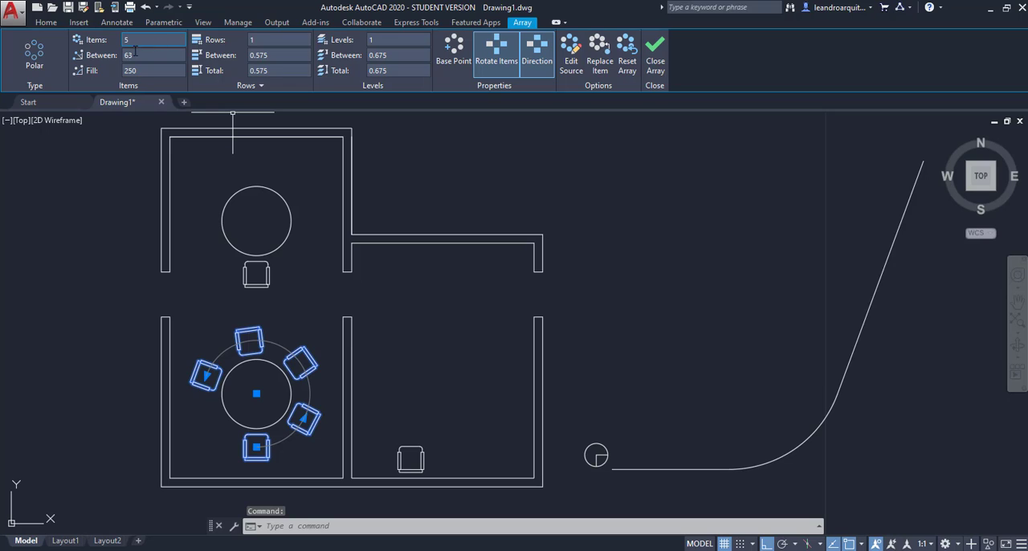
click(152, 58)
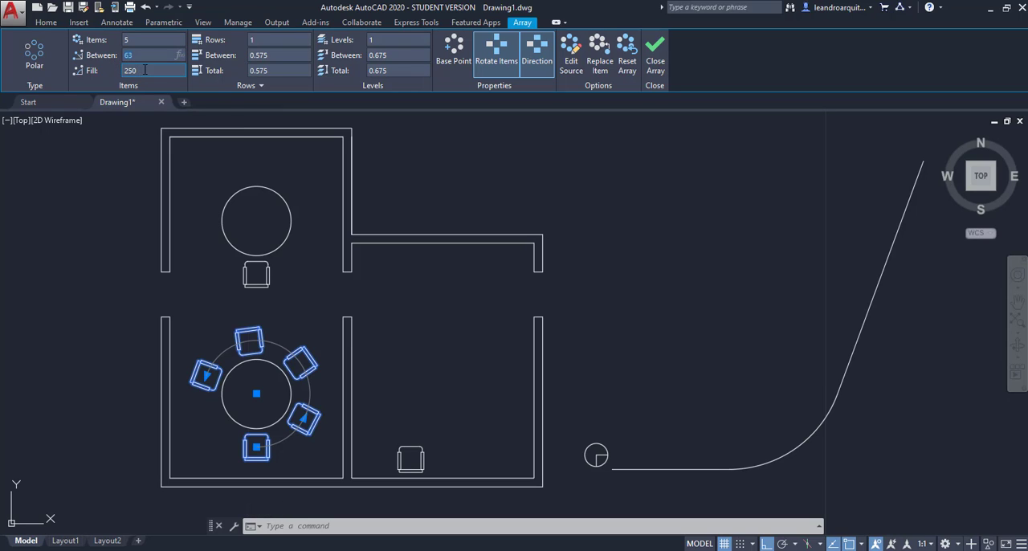
key(Tab)
text(360)
key(Return)
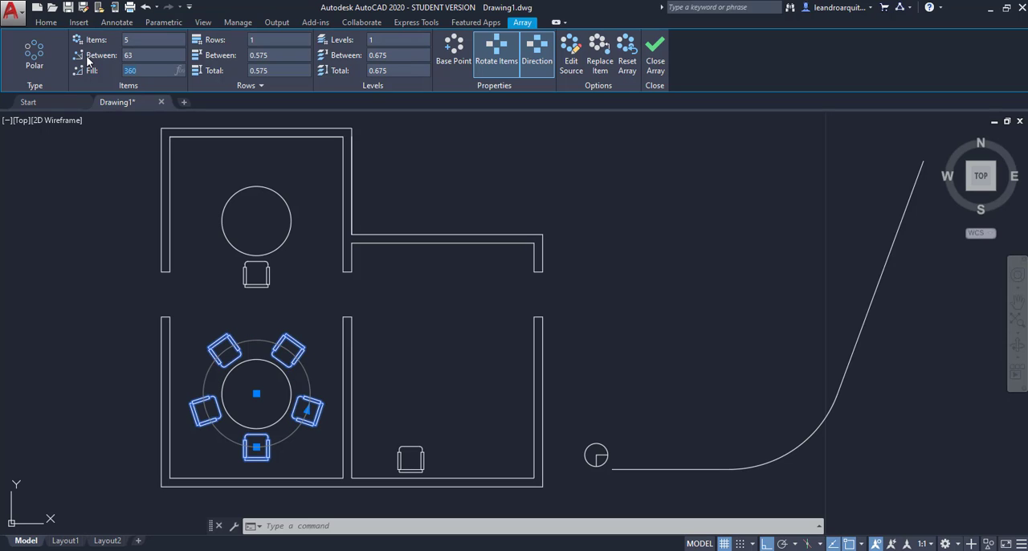
click(134, 38)
key(Return)
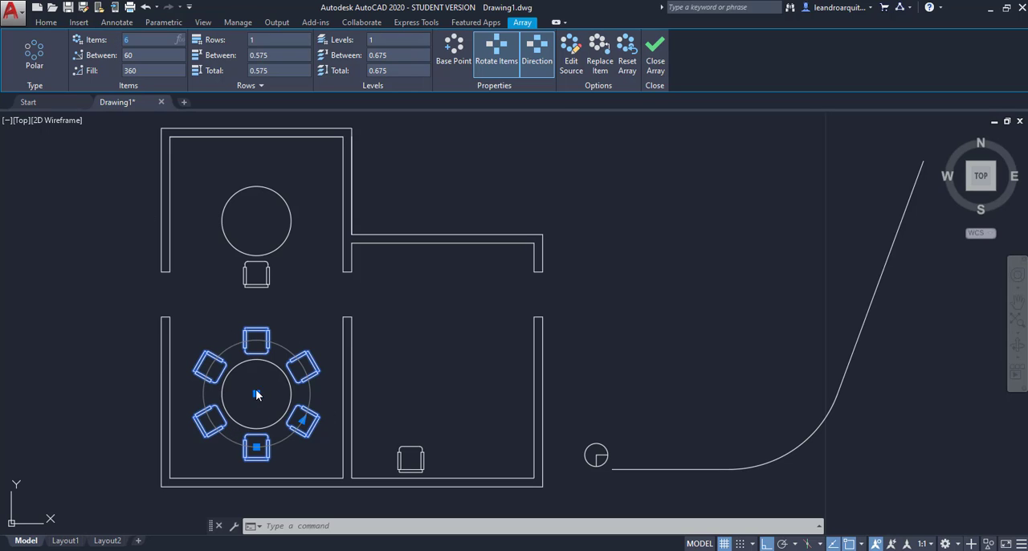
click(662, 56)
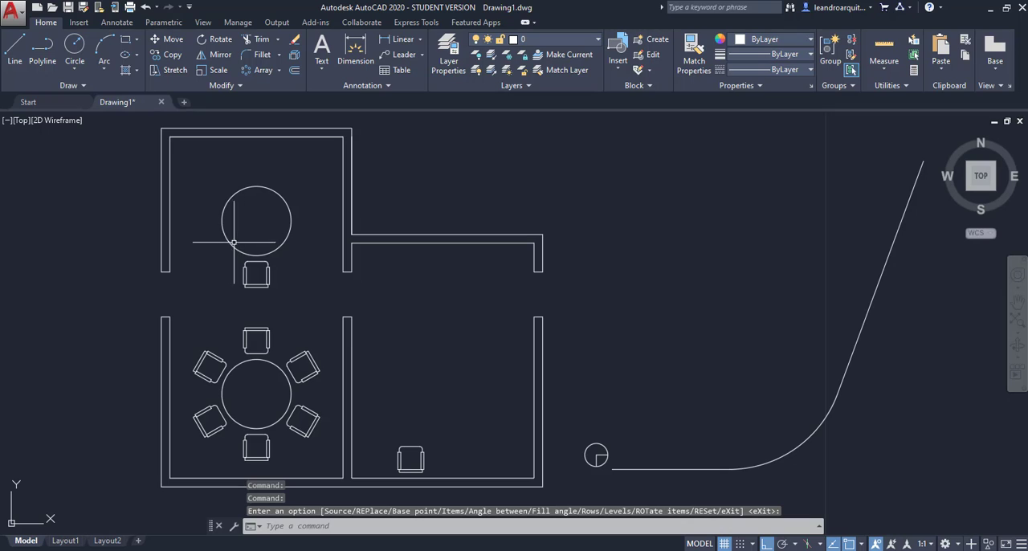
Step: Create a non-associative polar array of the chair around the upper round table's centre with 6 items over 360 degrees
click(278, 70)
click(282, 141)
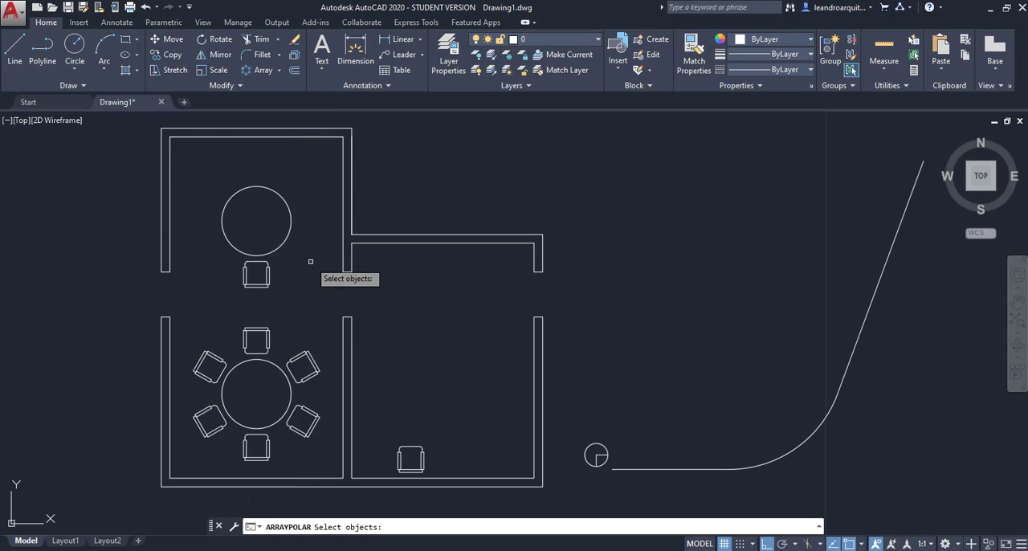
click(268, 273)
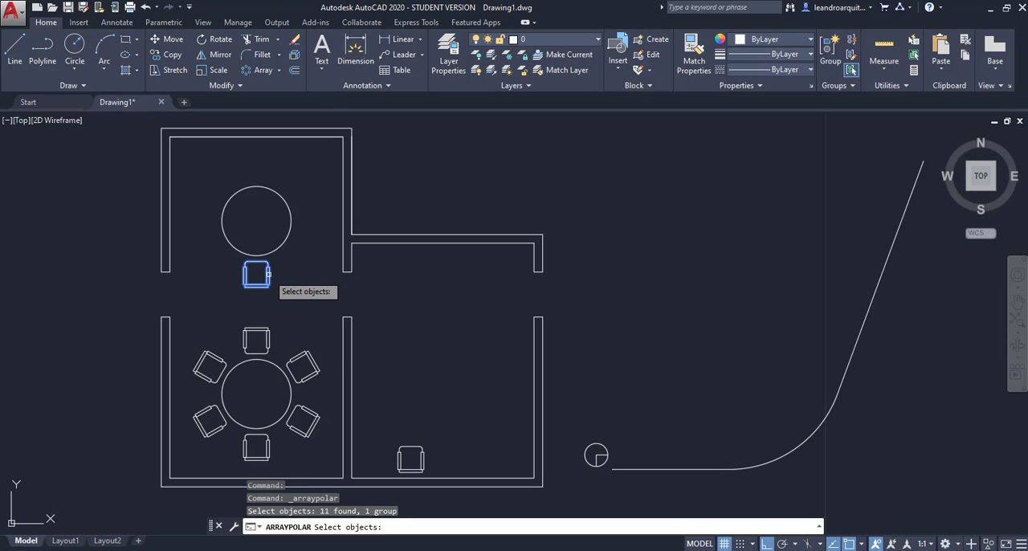
key(Return)
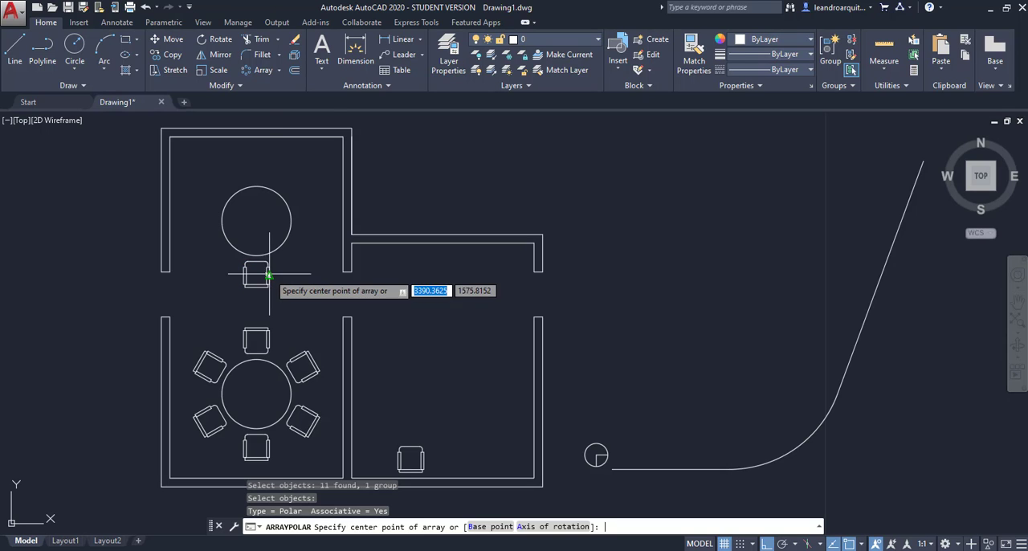
click(256, 219)
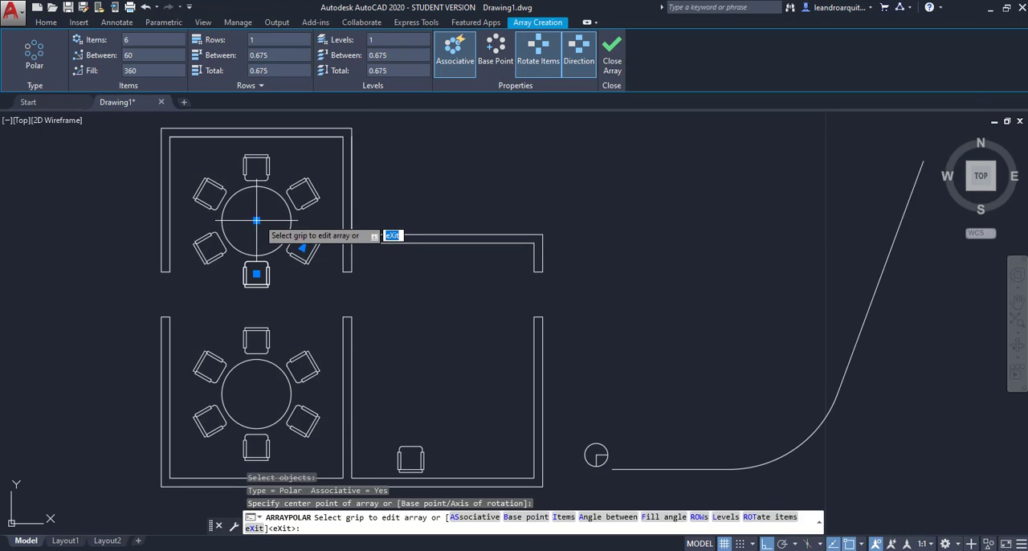
click(454, 73)
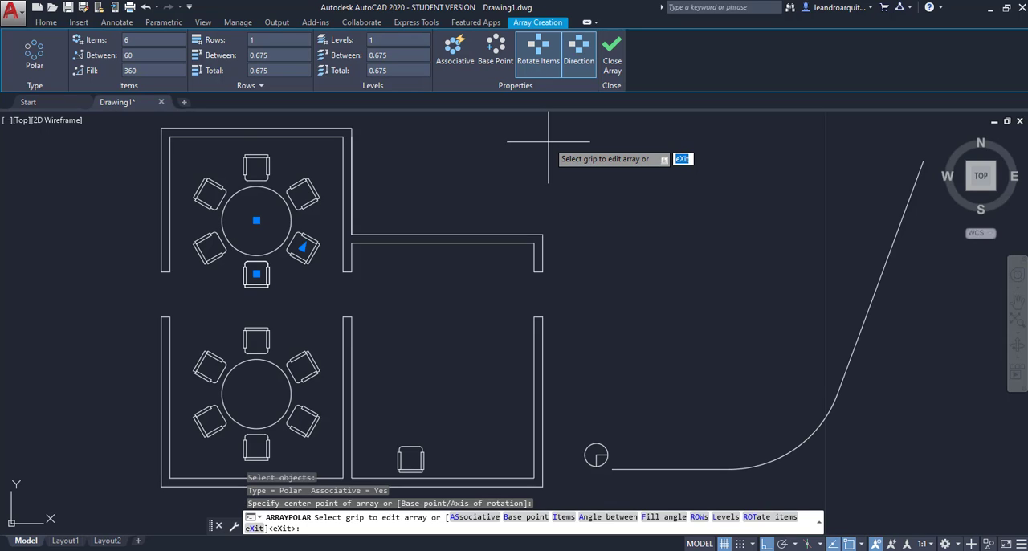
key(Escape)
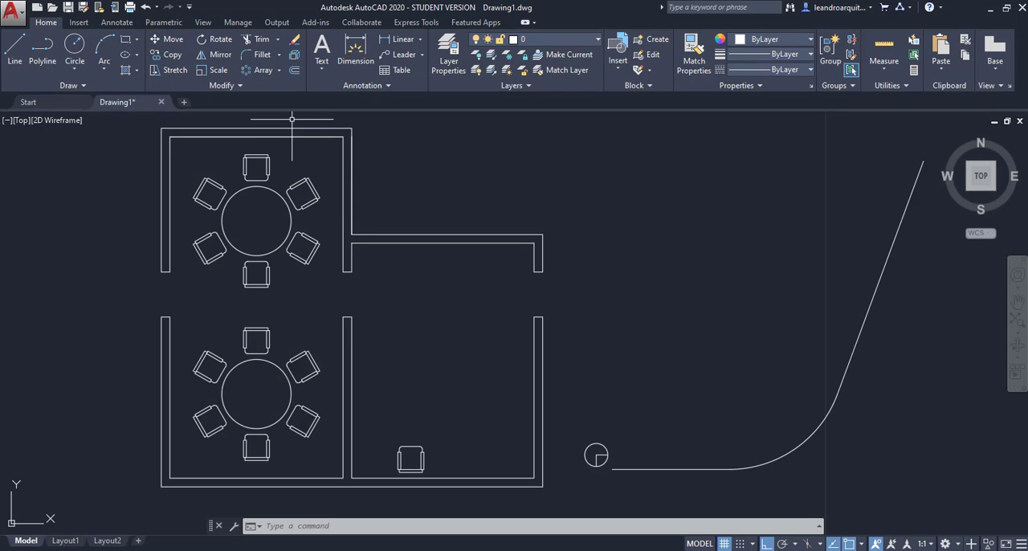
Step: Start a rectangular array of the single chair in the lower-right room
click(279, 71)
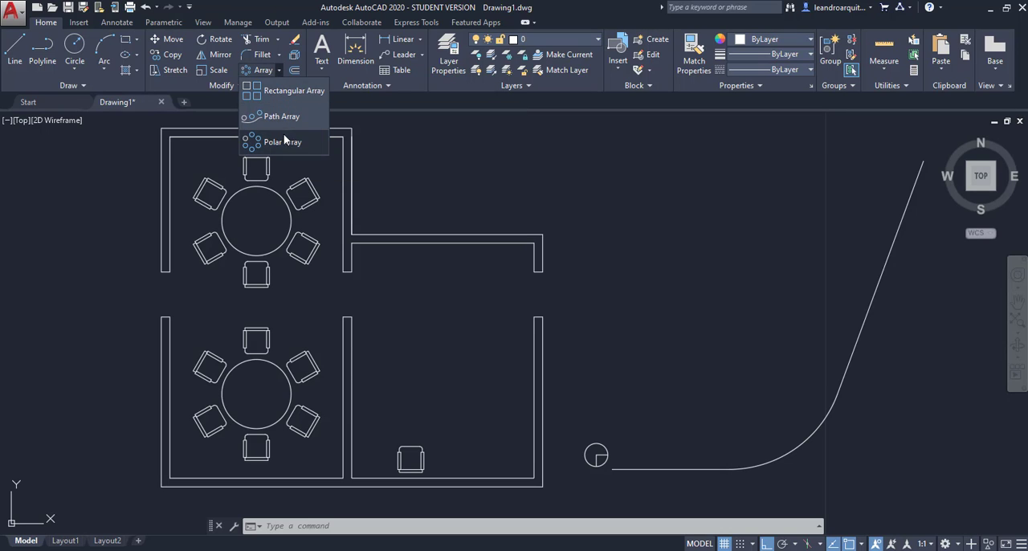
click(279, 71)
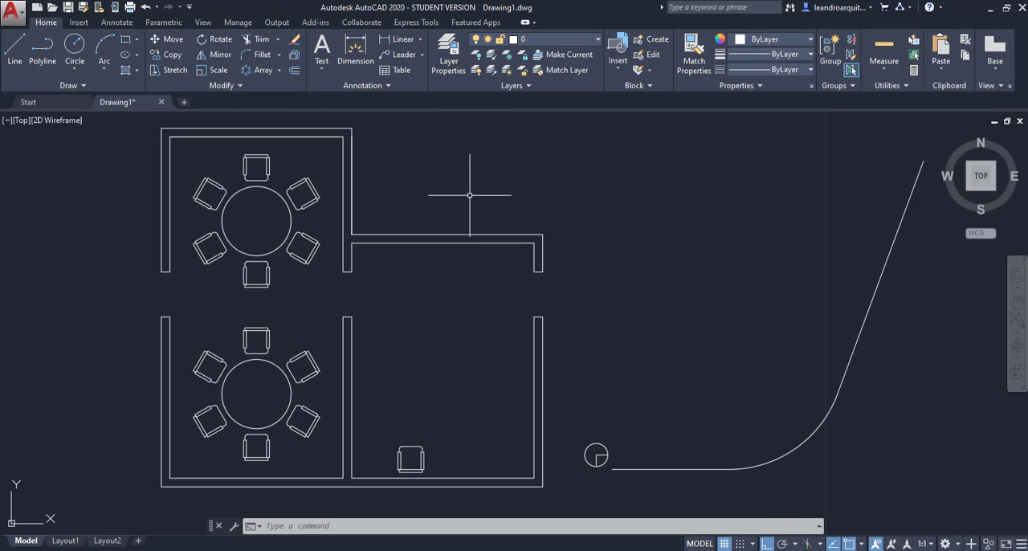
text(AR)
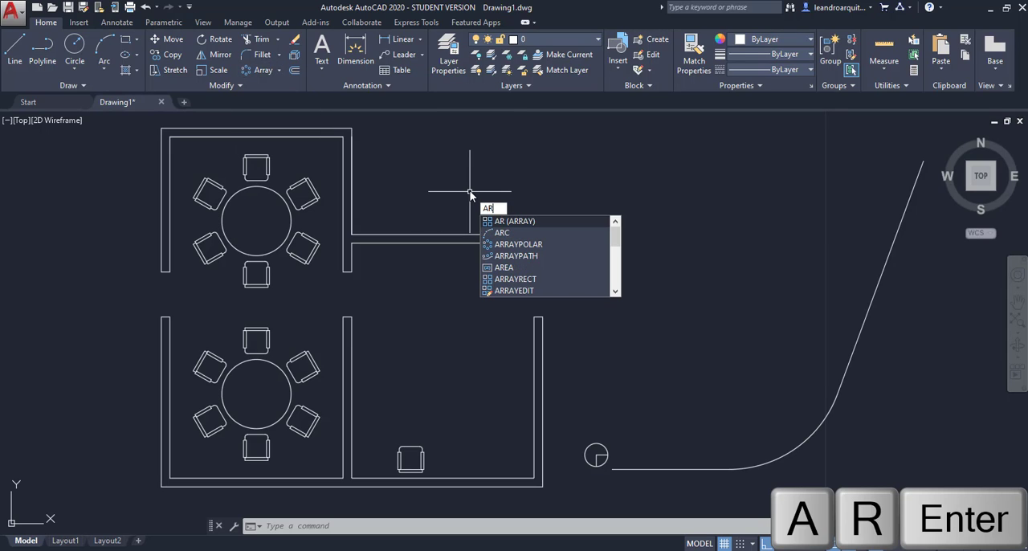
key(Return)
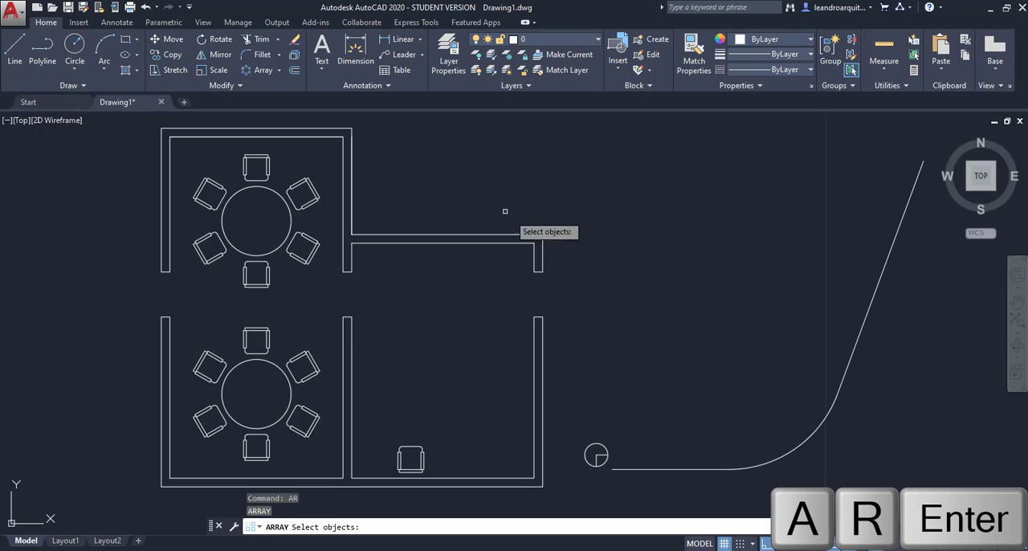
click(411, 450)
key(Return)
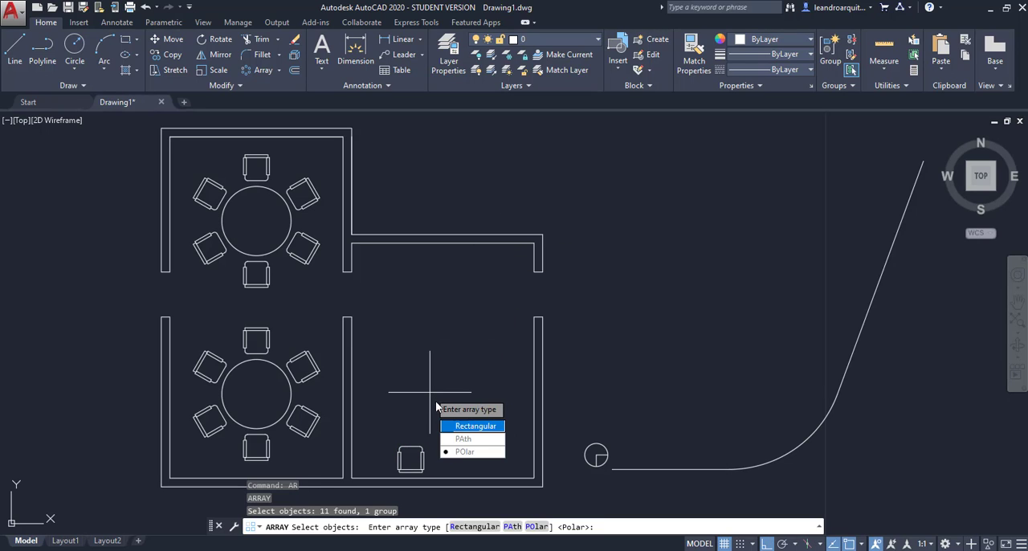
click(476, 426)
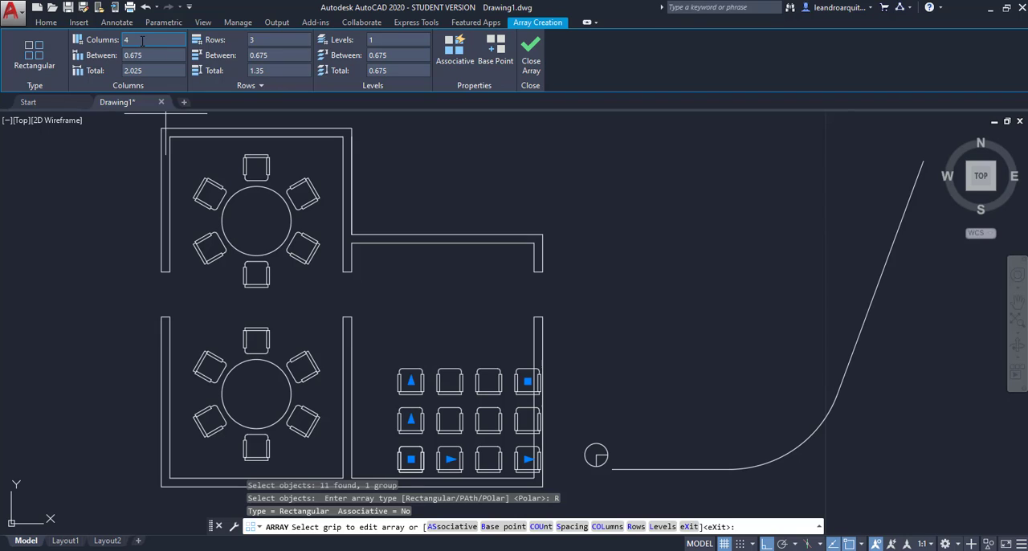
Step: Set the rectangular chair array to 3 columns, try 5 rows, and settle on 4 rows
click(142, 41)
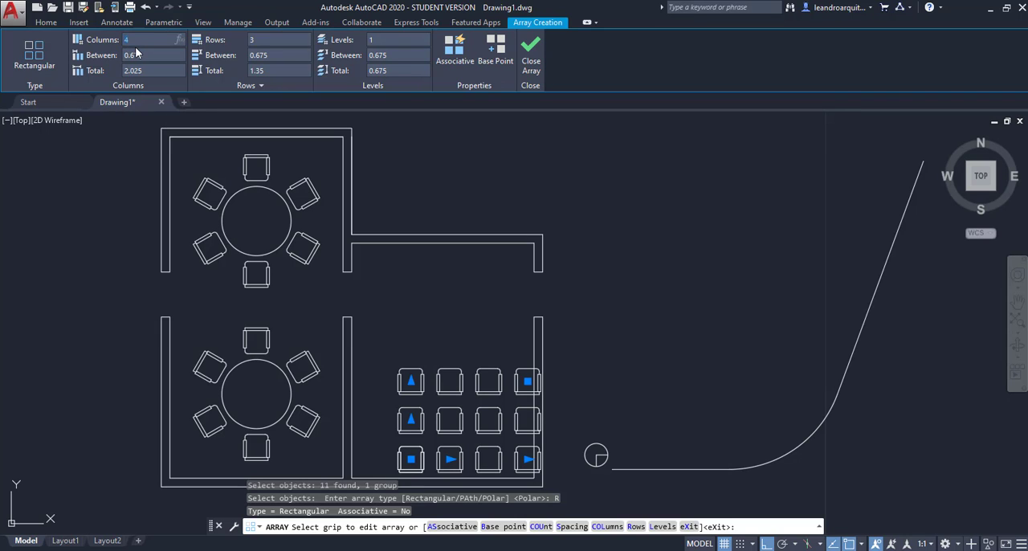
text(3)
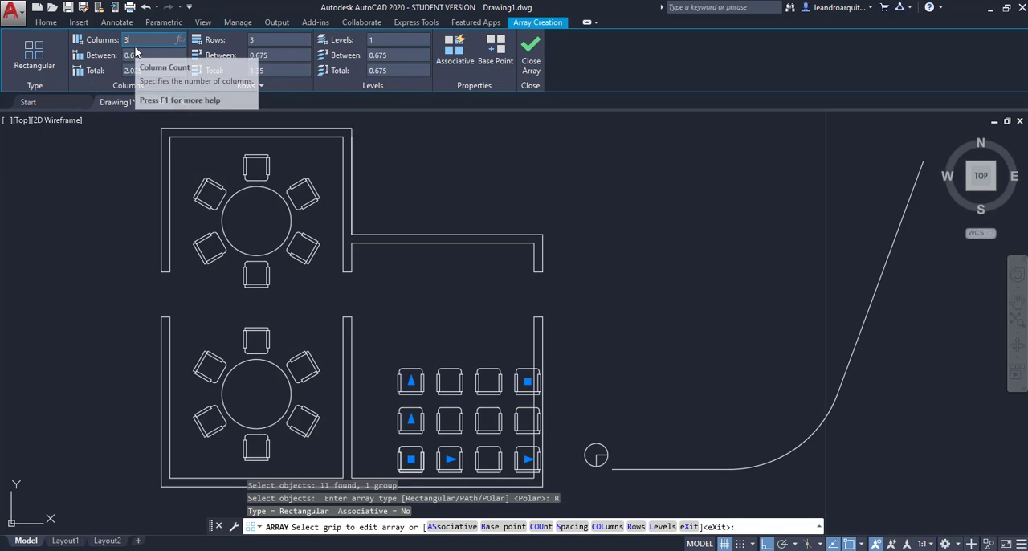
key(Return)
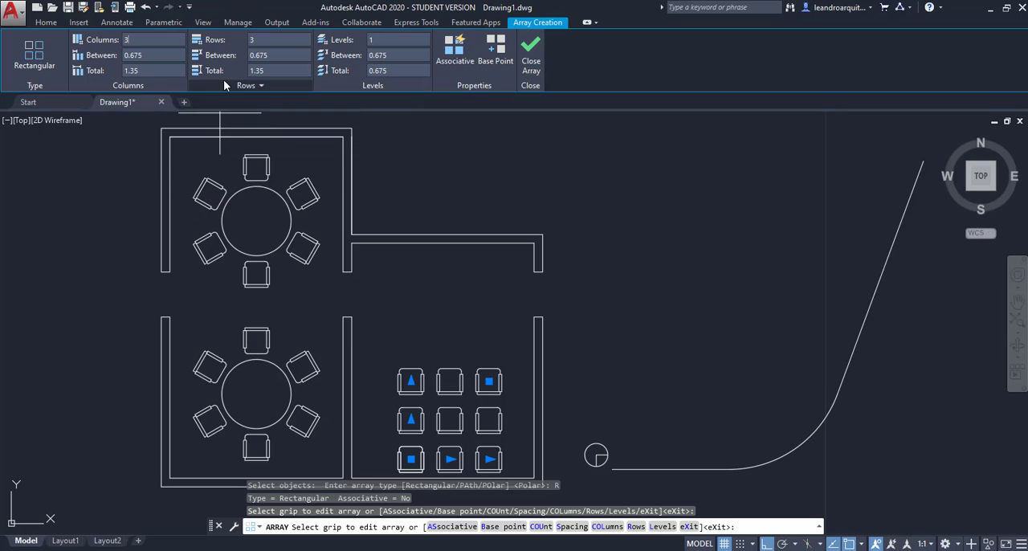
click(264, 41)
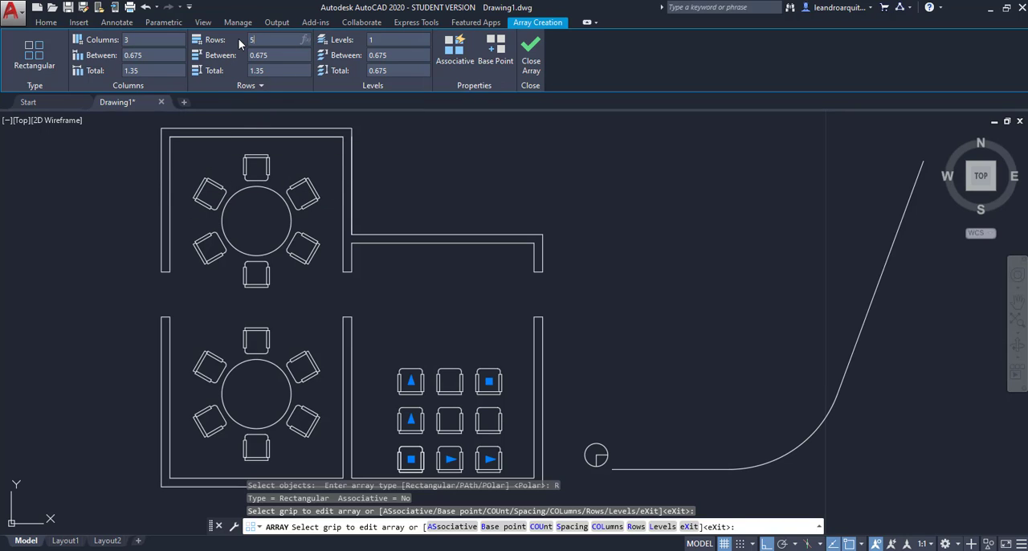
text(5)
key(Return)
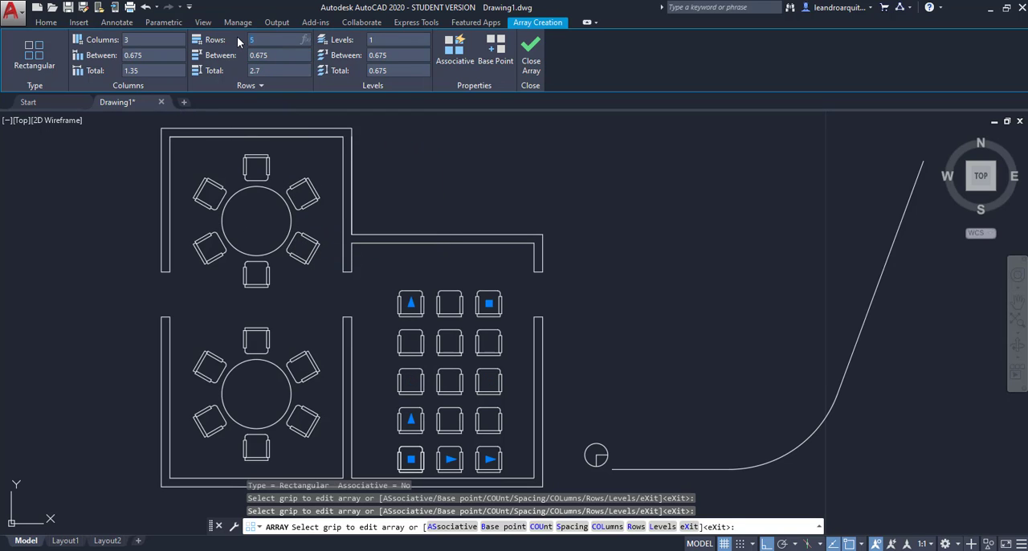
text(4)
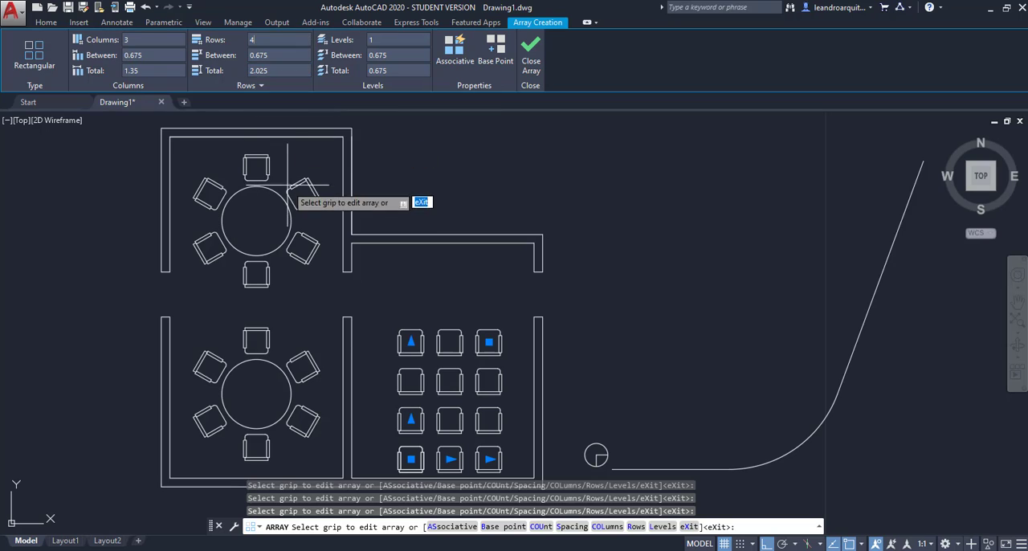
Step: Set the chair array's column spacing to 0.8 and its row spacing to 0.7
click(114, 63)
text(.8)
key(Return)
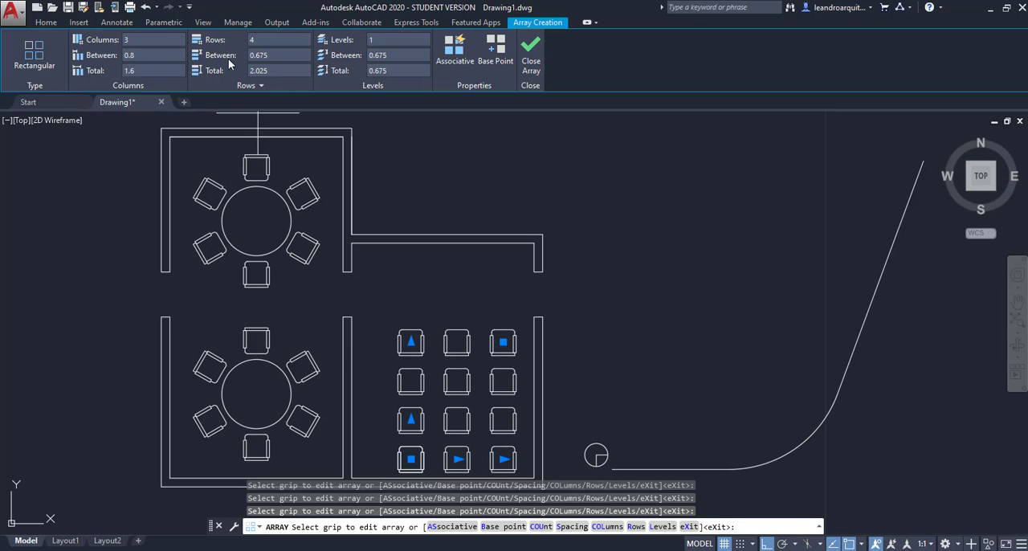
click(271, 55)
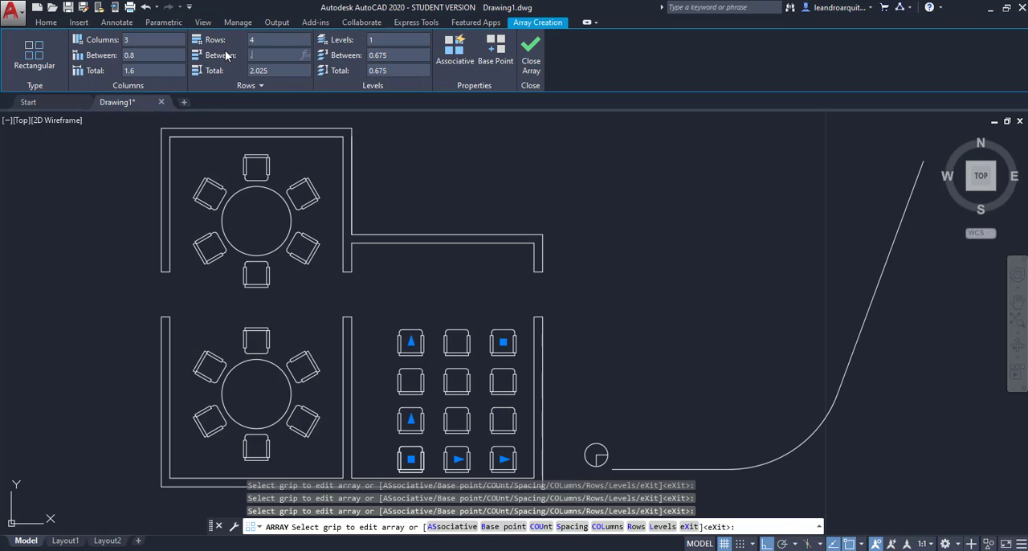
key(Return)
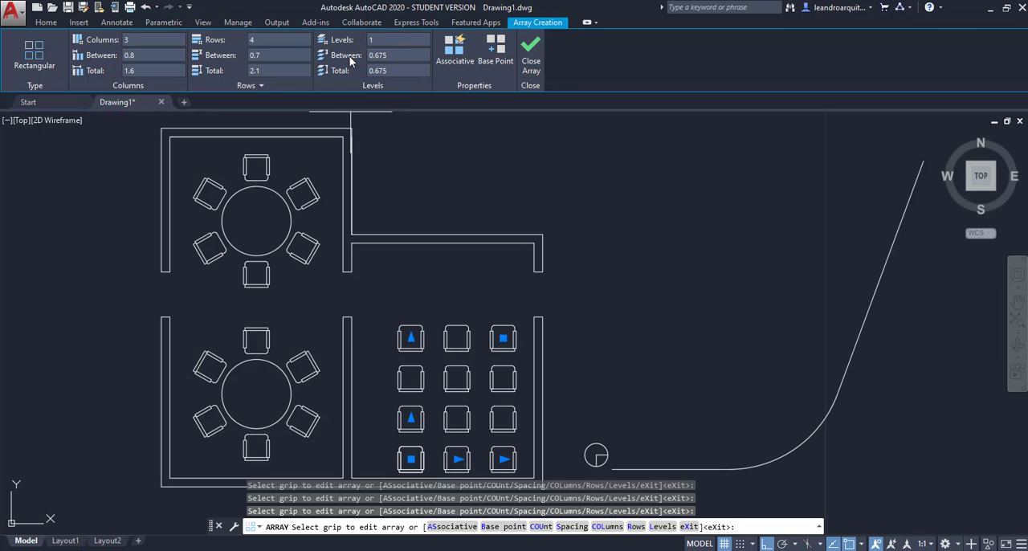
Step: Make the rectangular chair array associative and finish it
click(445, 58)
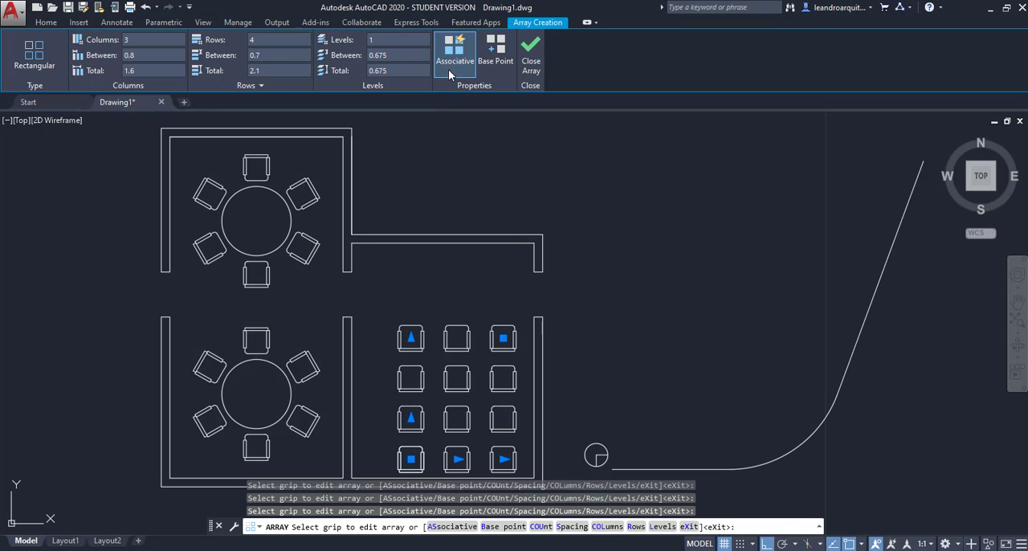
click(532, 56)
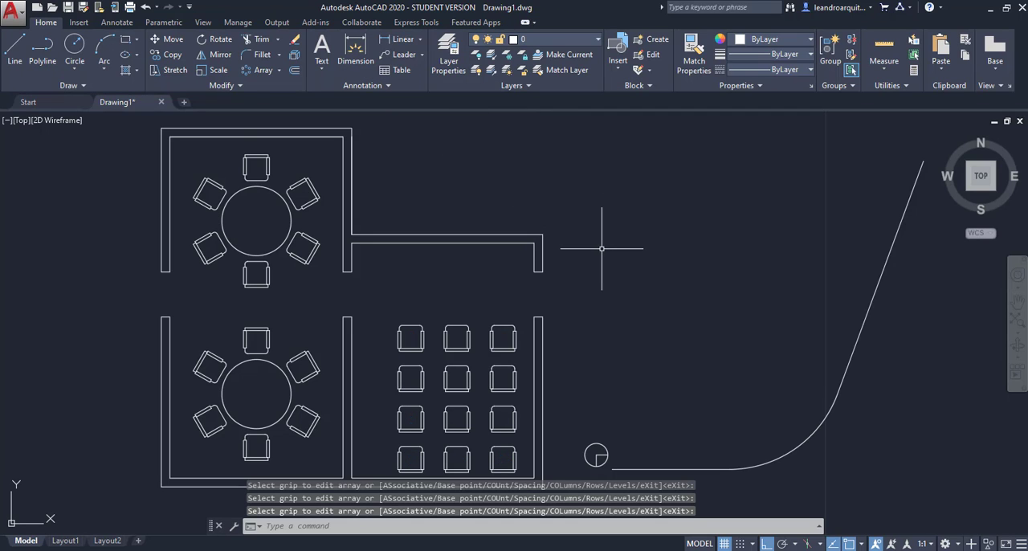
click(496, 324)
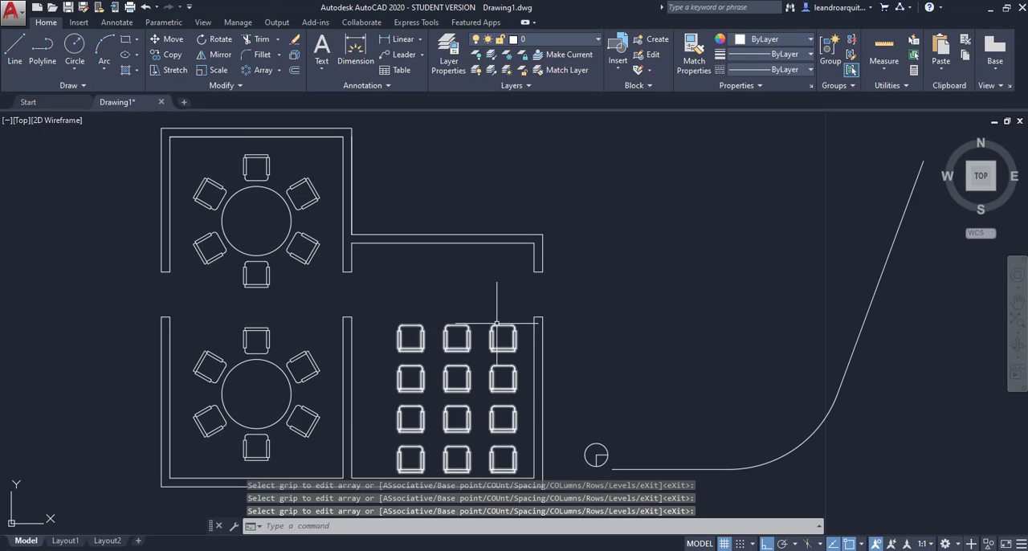
key(Escape)
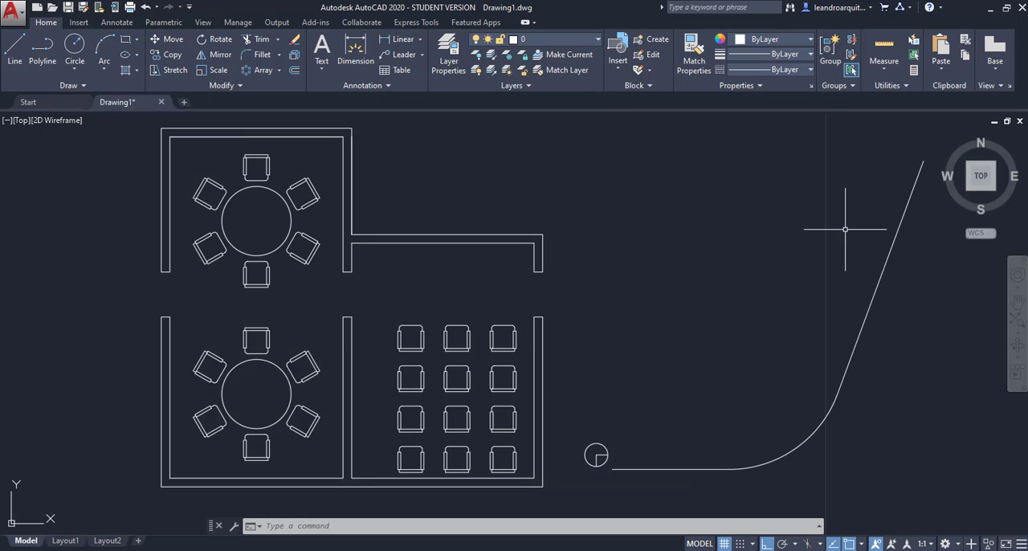
Step: Create a path array of the circular symbol along the curved line outside the building, with an item spacing of 0.8
click(279, 70)
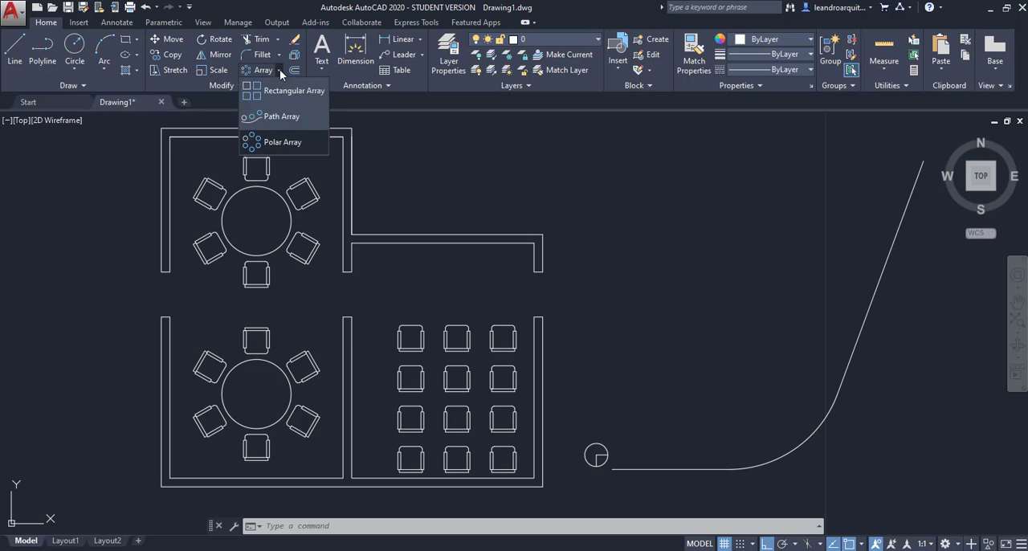
click(278, 116)
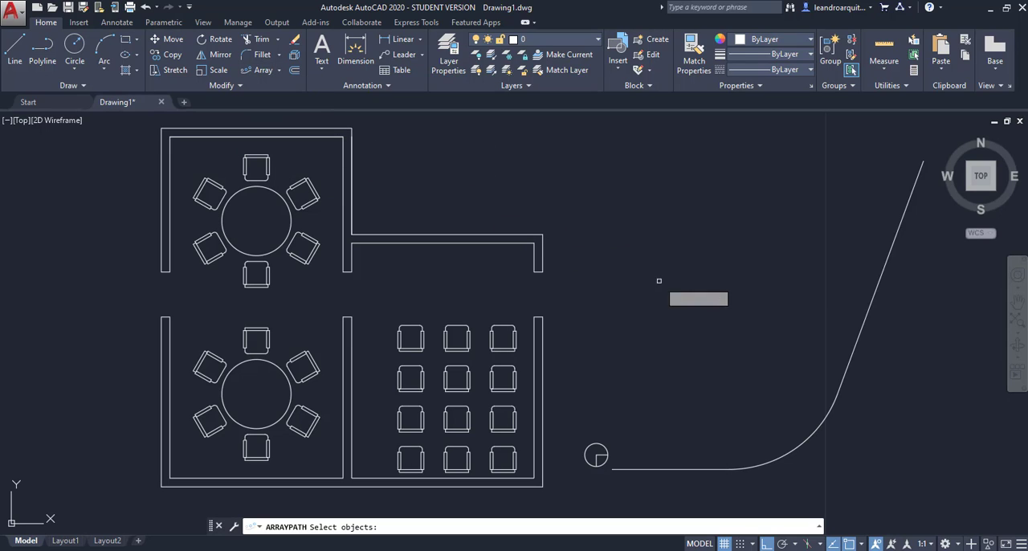
click(608, 450)
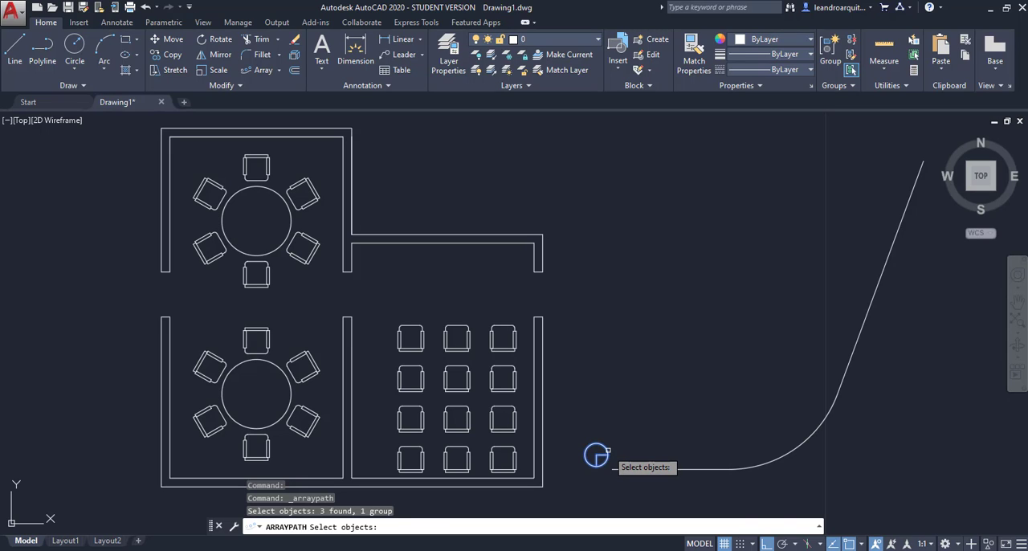
key(Return)
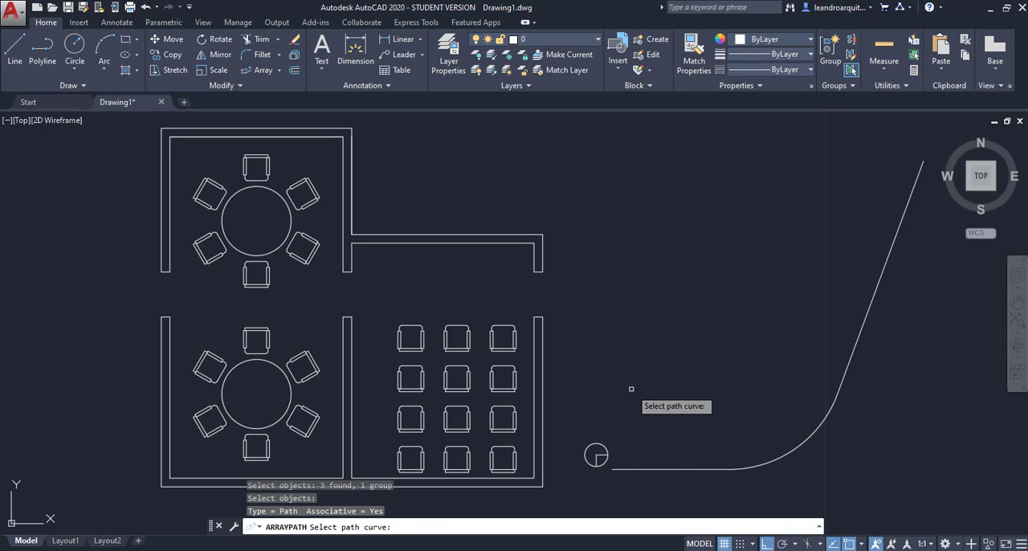
click(647, 468)
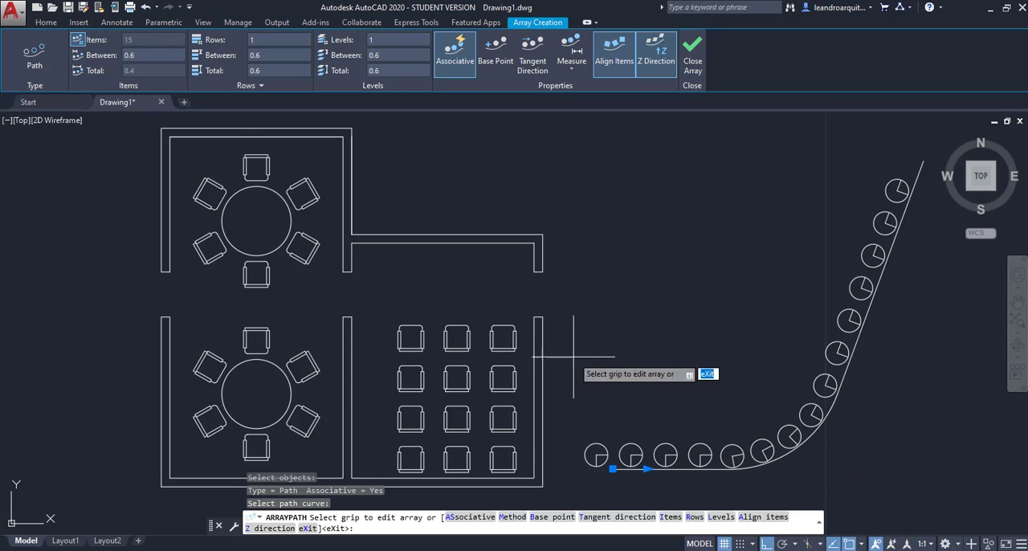
click(123, 56)
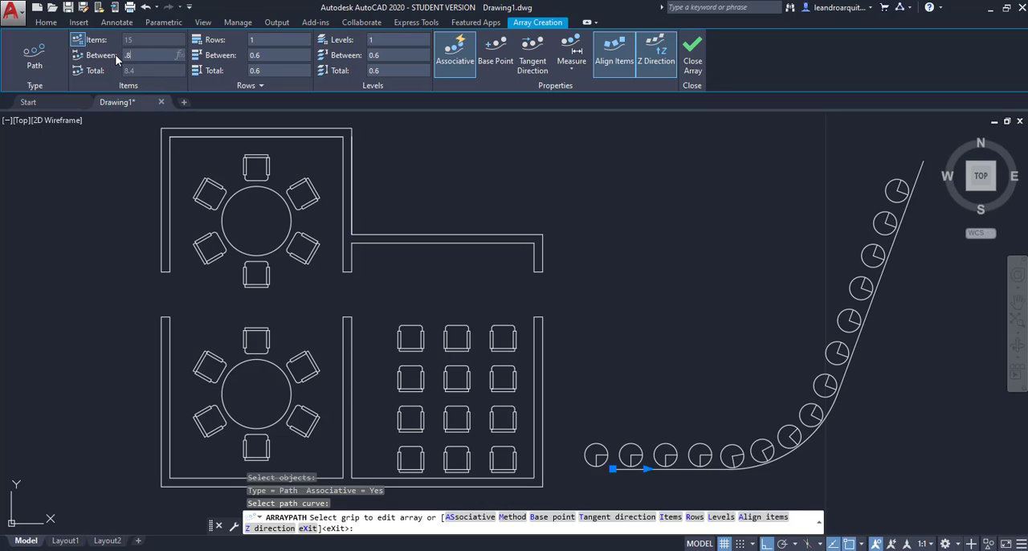
text(.8)
key(Return)
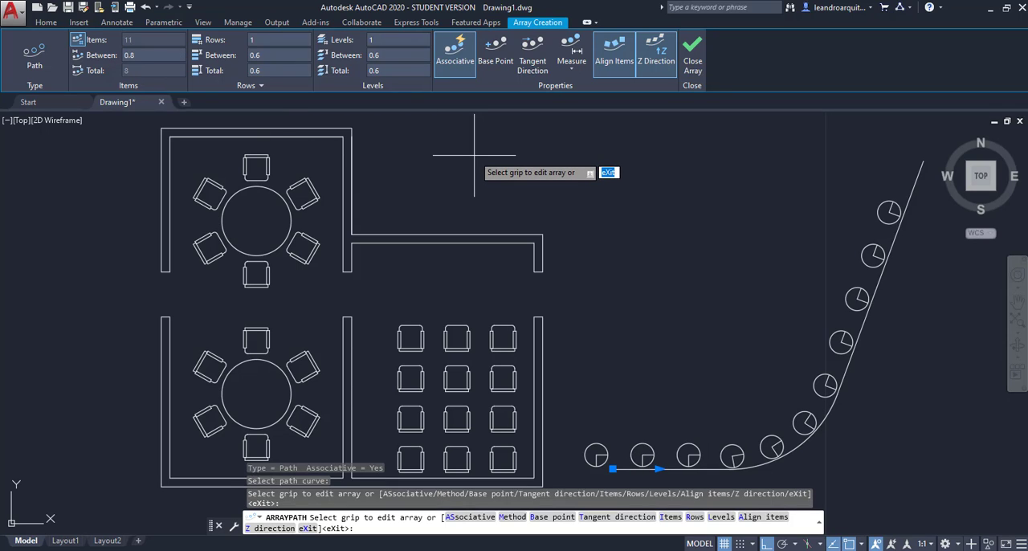
Step: Try 2 rows in the path array, return it to 1 row, and finish the array
click(254, 40)
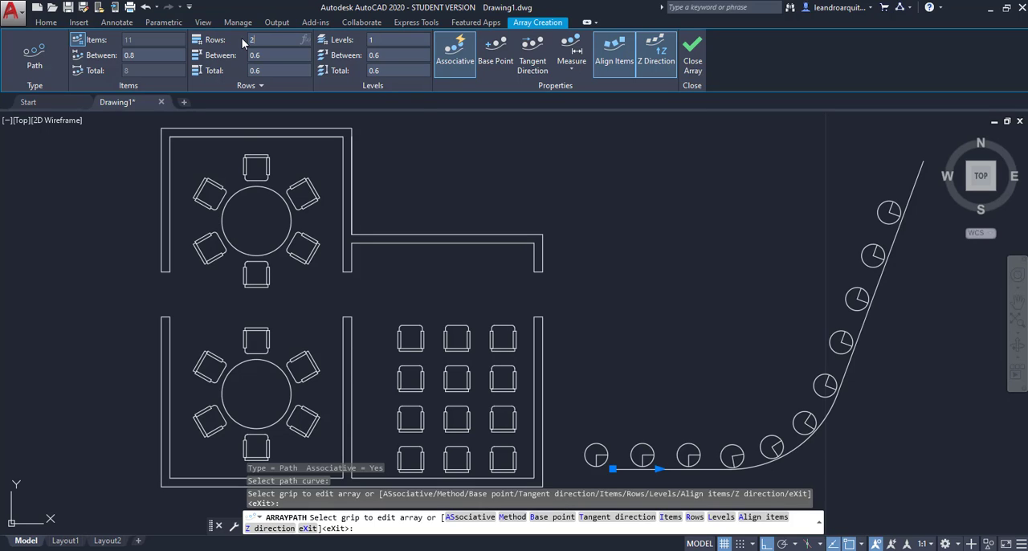
key(Return)
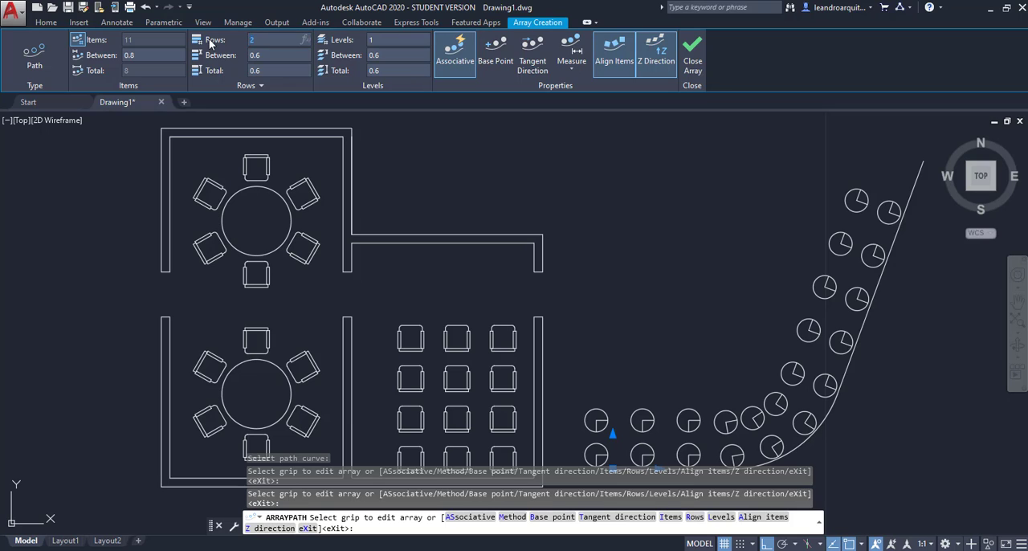
key(Return)
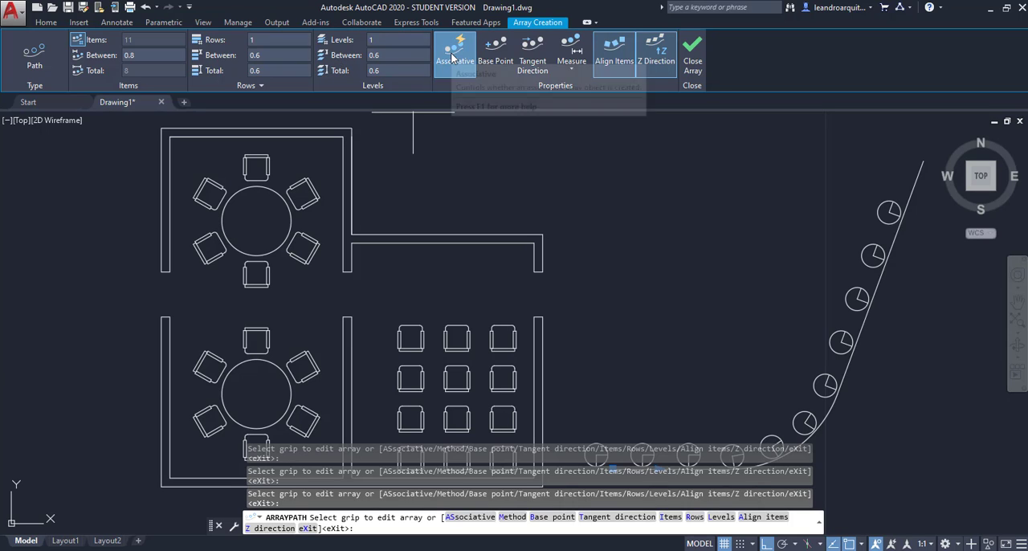
click(694, 58)
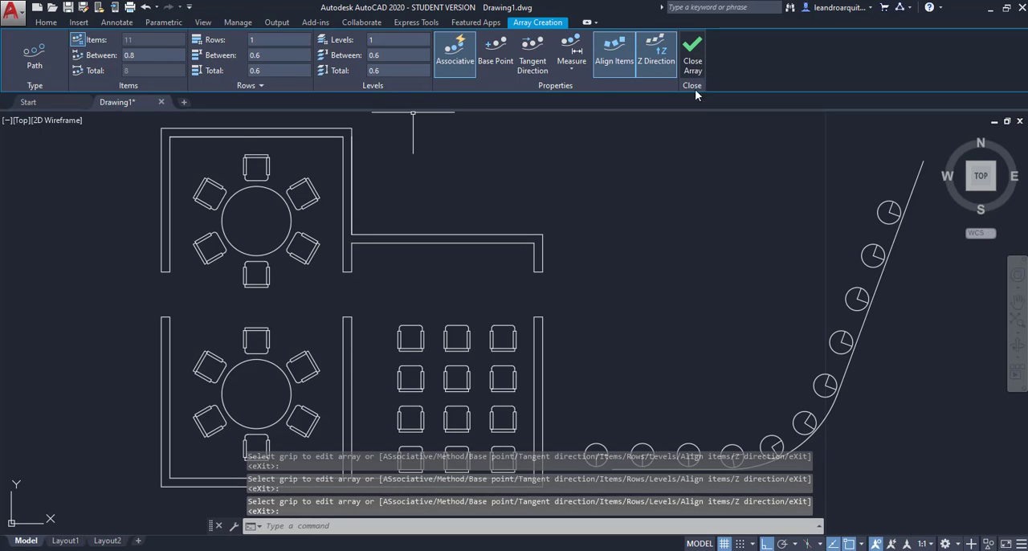